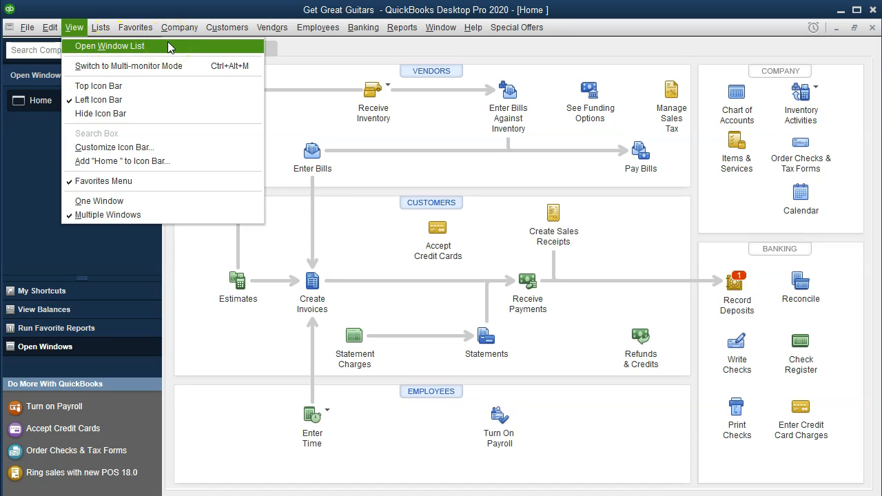
Show the list of open windows and open the Profit & Loss Standard report.
click(167, 45)
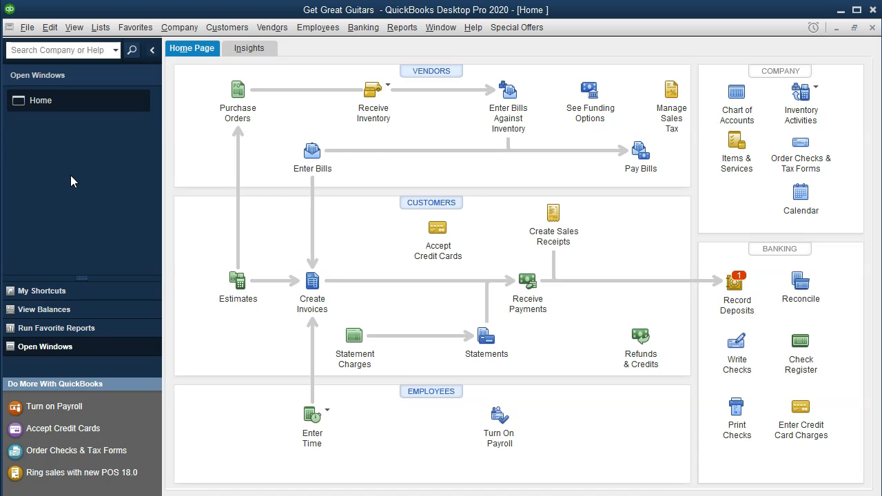
click(408, 29)
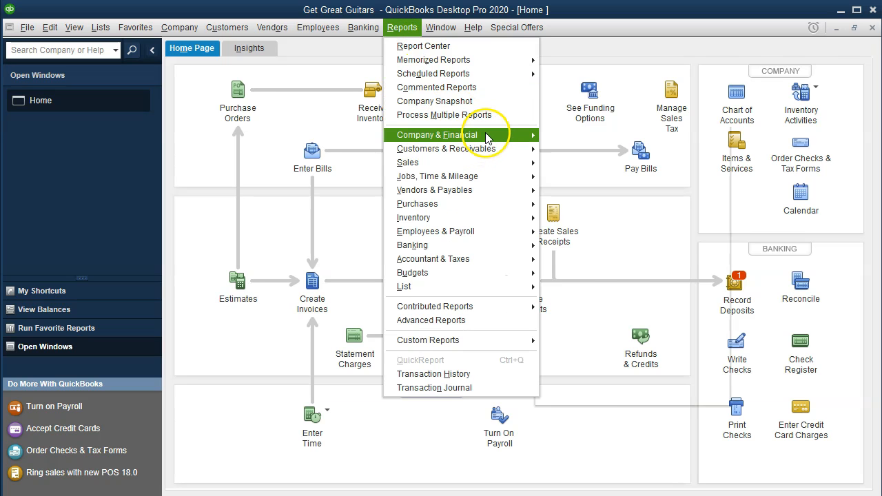
mouse_move(492, 136)
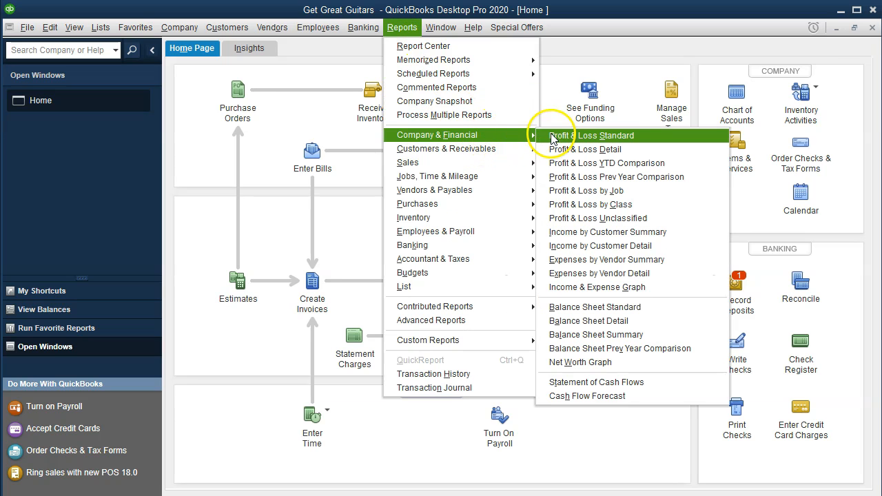
click(657, 138)
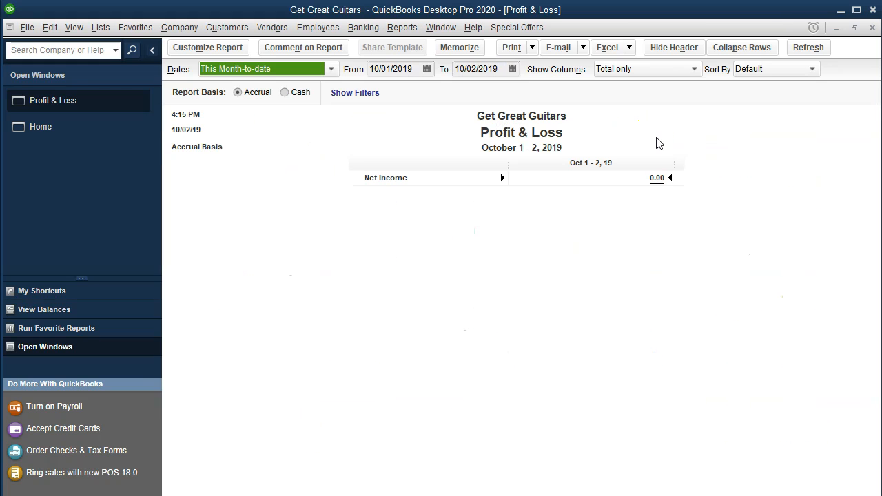
Set the Profit & Loss report's date range from 01/01/2020 to 02/29/2020 and select its Total Income amount.
key(Tab)
text(01/01/2020)
key(Tab)
text(02/29/2020)
key(Tab)
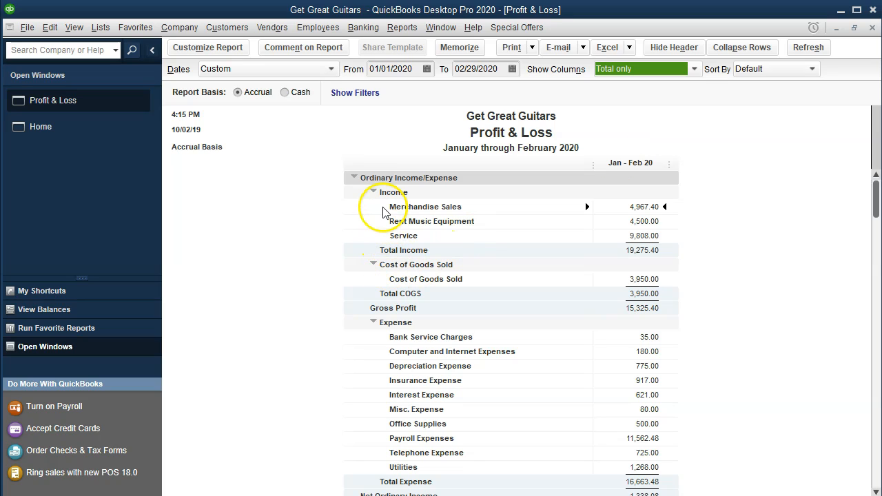
click(631, 250)
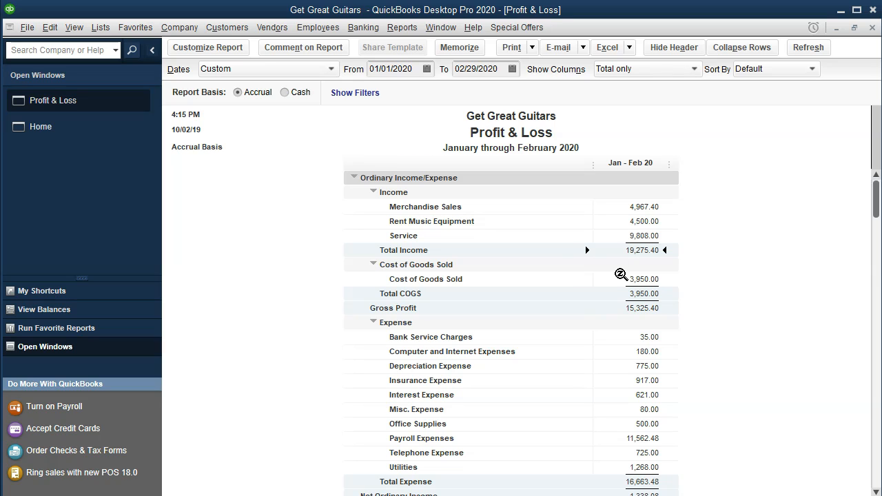
Open the Report Center and maximize its window.
click(402, 28)
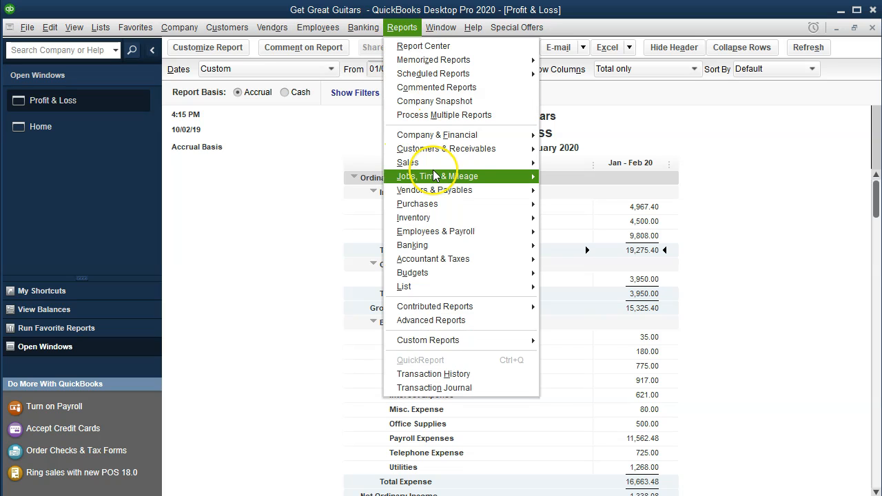
mouse_move(434, 177)
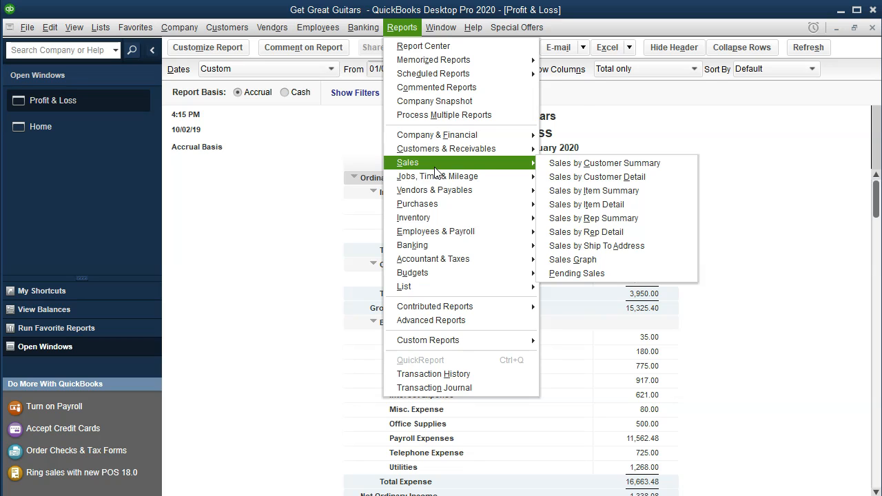
click(467, 53)
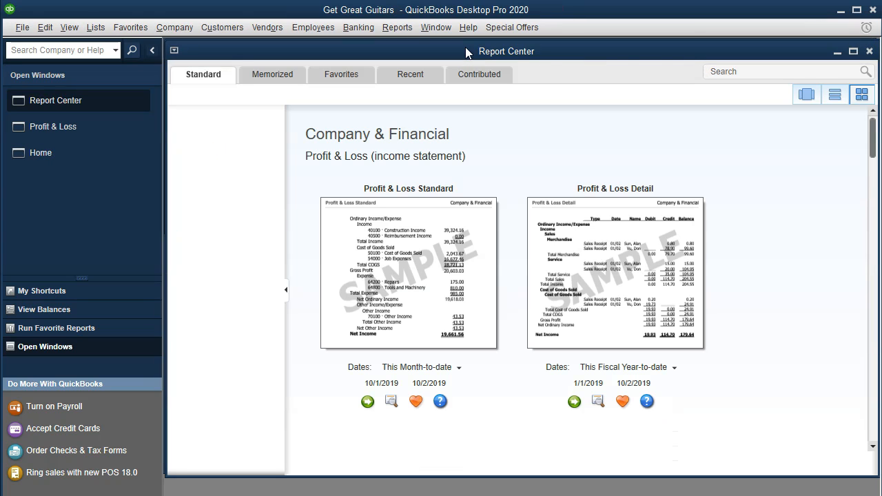
click(855, 52)
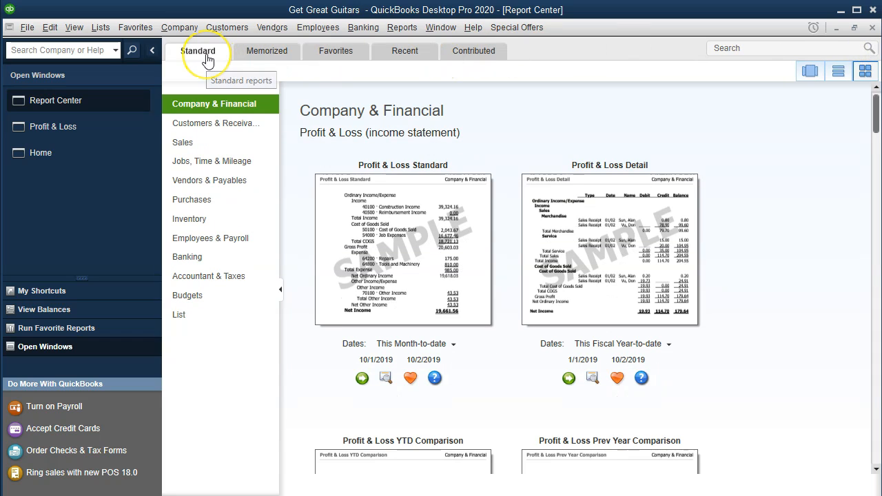
Find Sales by Item Summary among the standard Sales reports in the Report Center and run it.
click(196, 144)
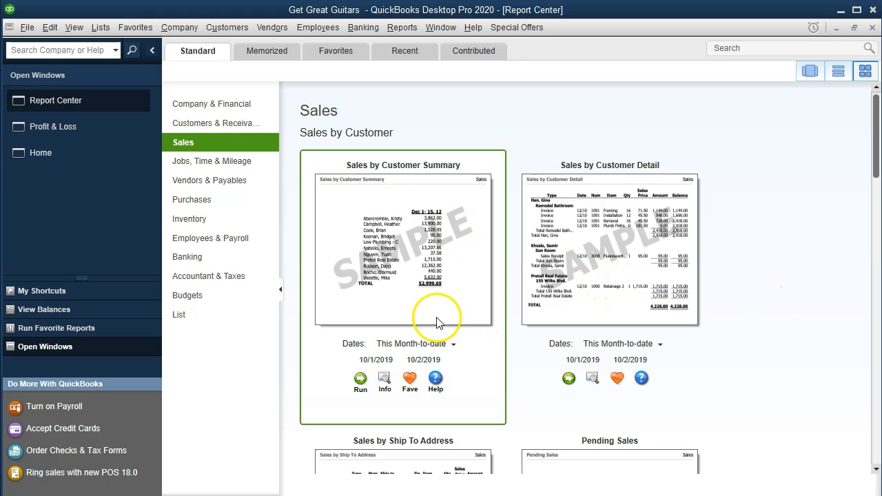
scroll(745, 319, down, 1)
scroll(742, 318, down, 6)
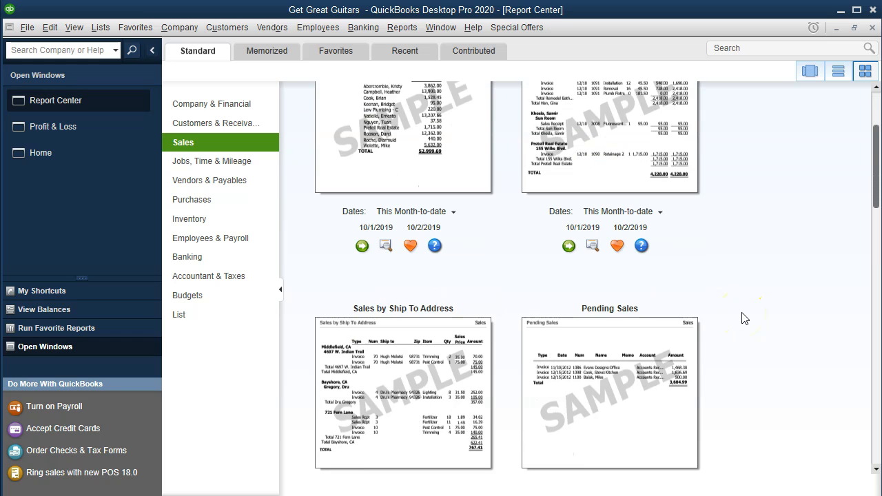
scroll(743, 318, up, 7)
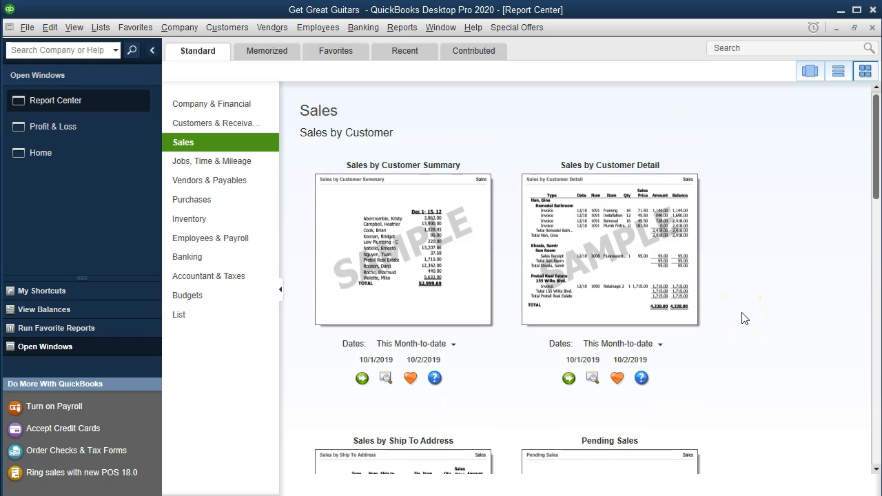
scroll(742, 318, down, 1)
scroll(744, 318, down, 4)
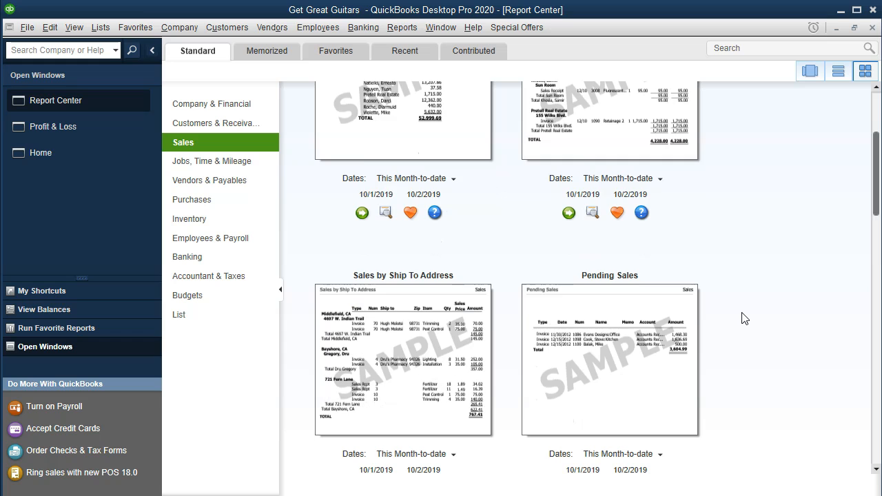
scroll(744, 319, down, 8)
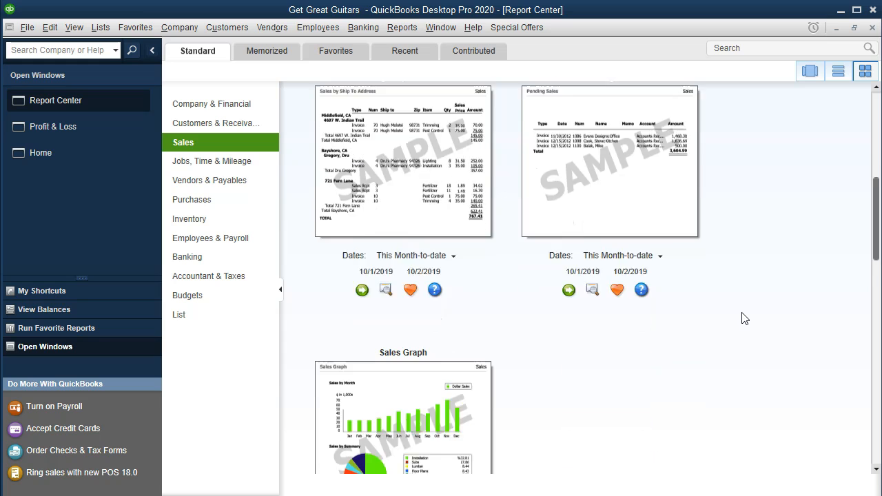
scroll(744, 318, down, 12)
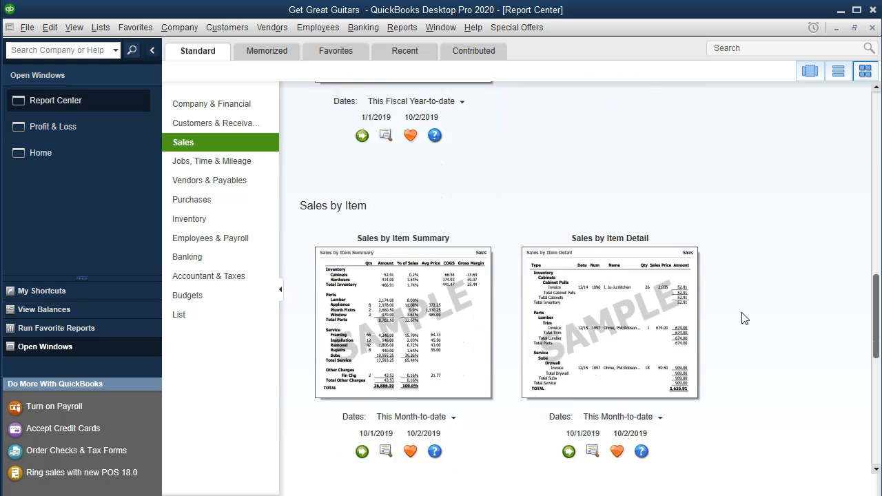
scroll(744, 318, down, 1)
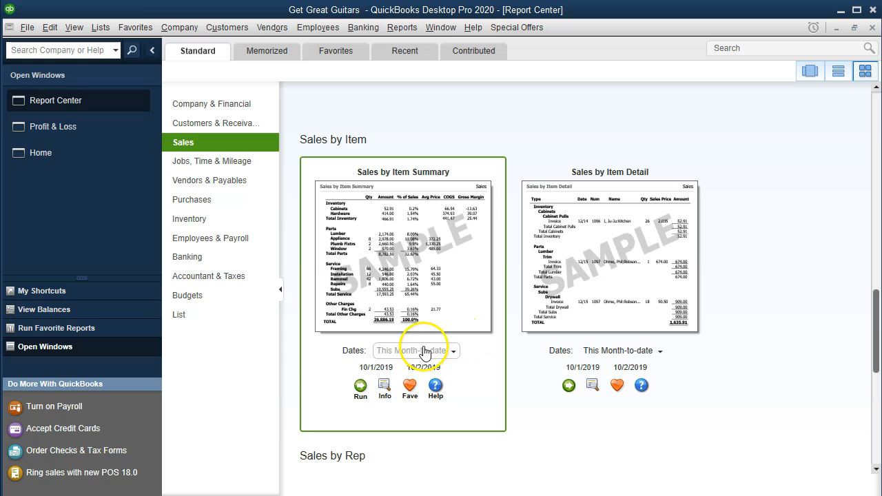
click(361, 389)
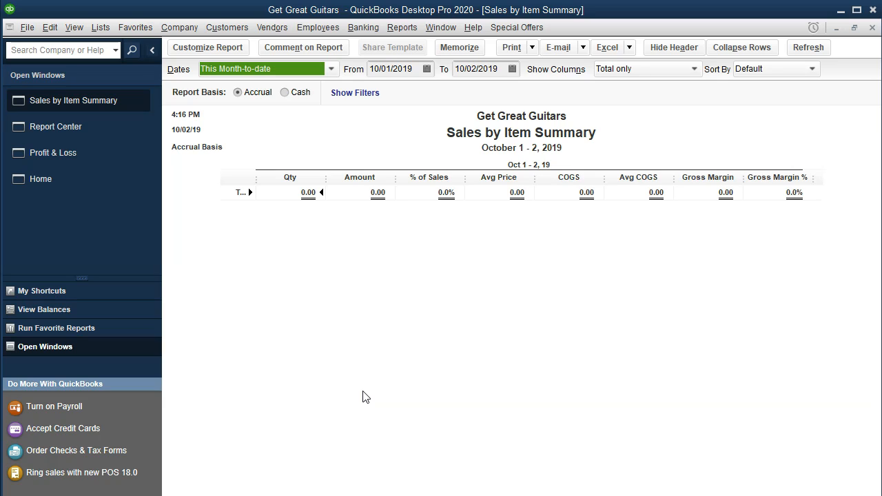
Set the Sales by Item Summary report's date range from 01/01/2020 to 02/29/2020.
key(Tab)
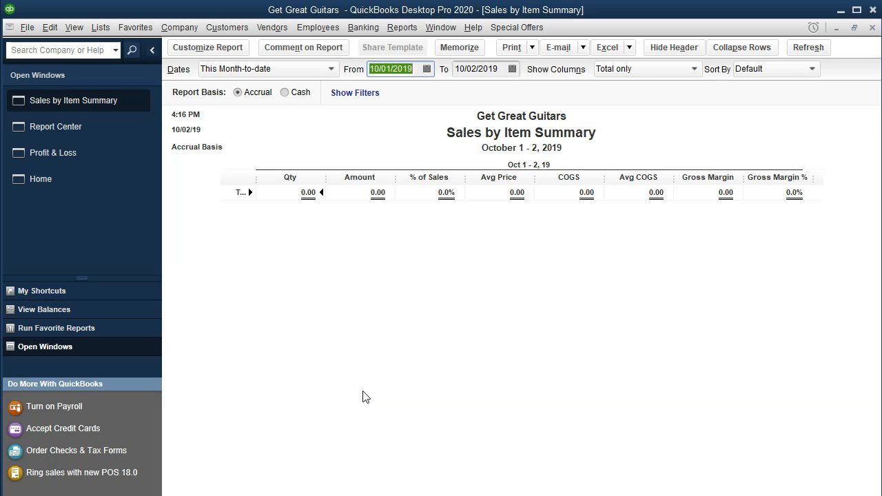
text(01/01/2020)
key(Tab)
text(02/29/20)
key(Tab)
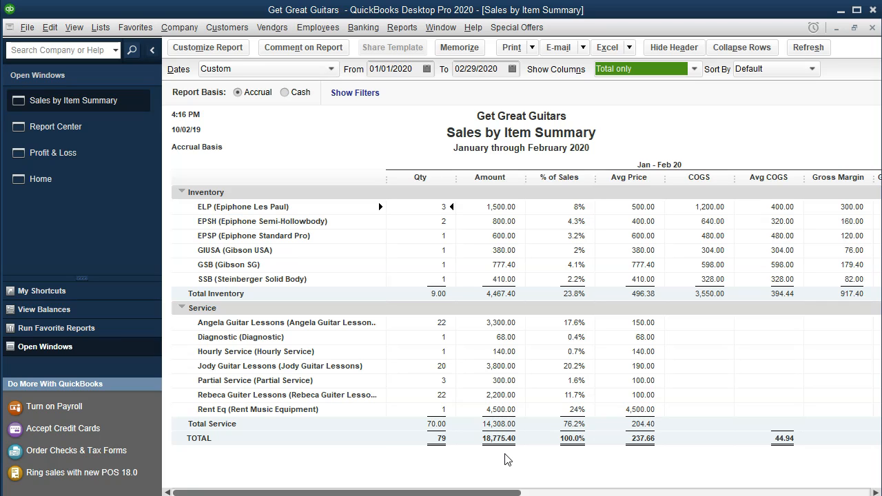
Compare the two reports in Calculator by subtracting the Profit & Loss total income, 19275.4, from the Sales by Item total, 18775.4.
key(XF86Calculator)
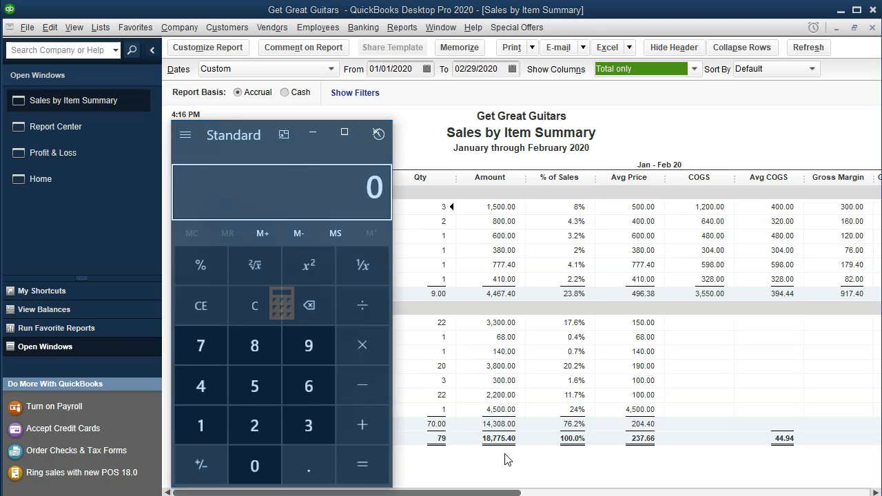
text(18,775.4)
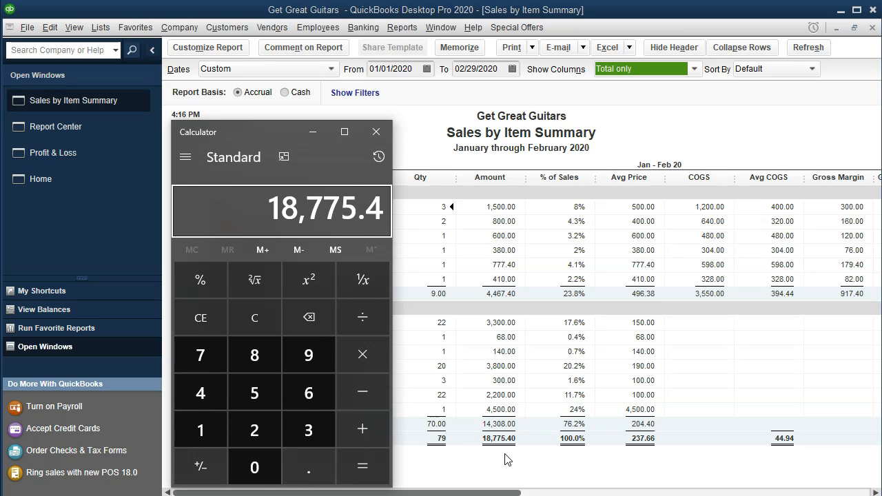
key(minus)
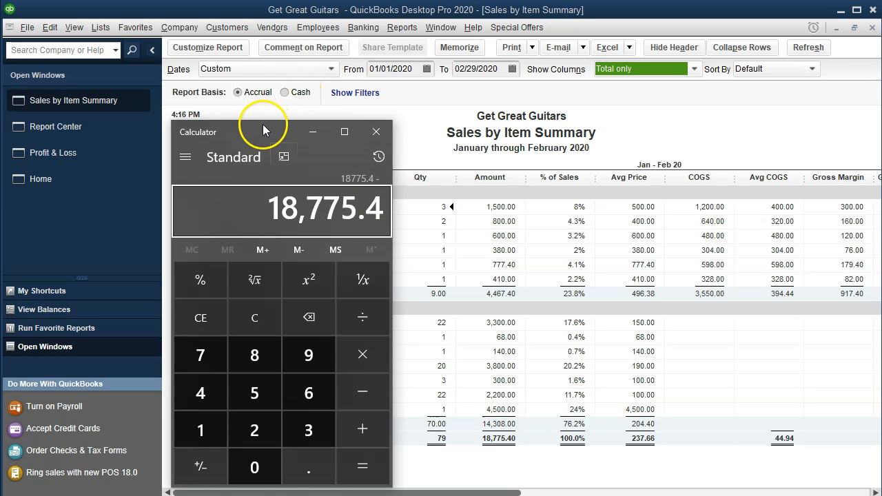
drag(274, 124, 274, 125)
key(alt+Tab)
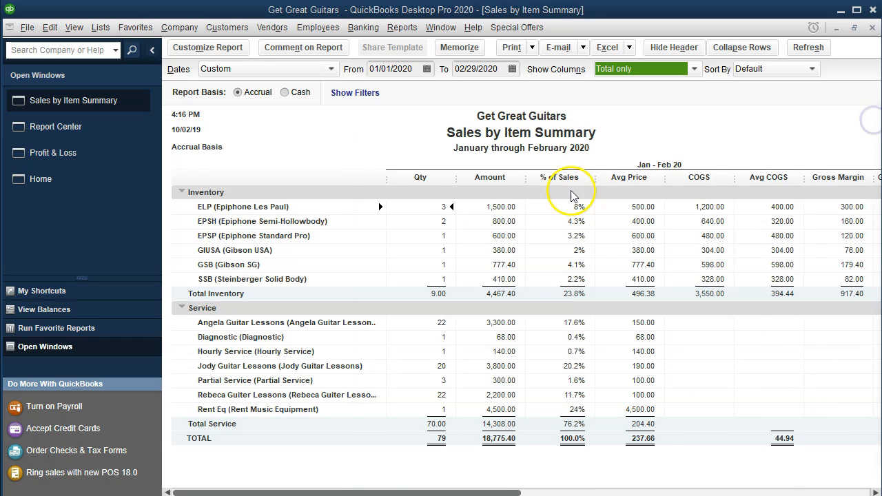
click(69, 153)
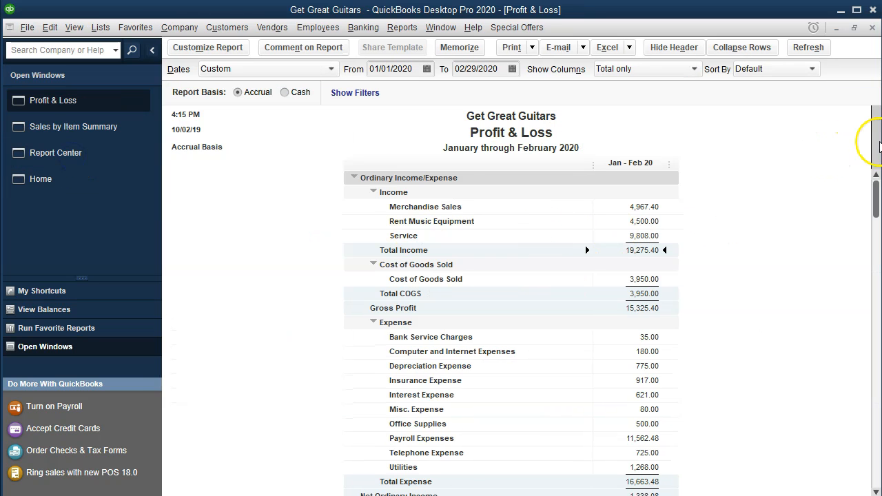
key(alt+Tab)
drag(89, 173, 203, 108)
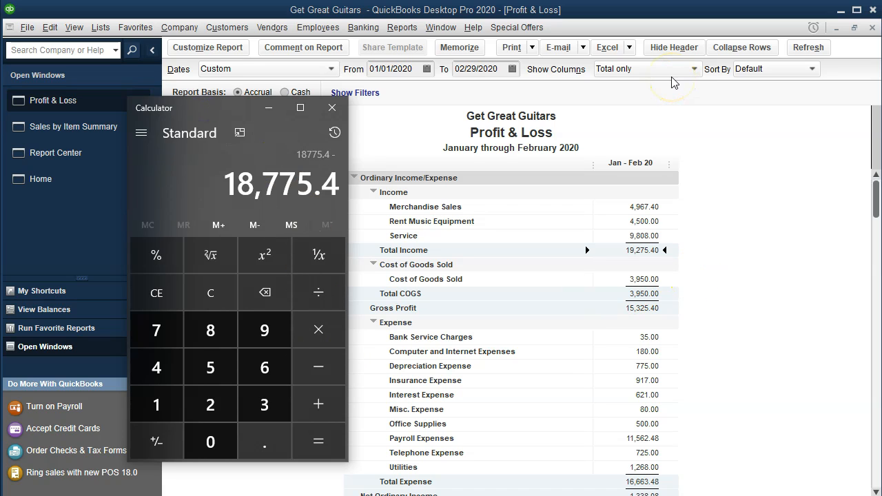
text(19275.4)
key(Return)
click(332, 108)
Examine the general journal adjustment in the Merchandise Sales transaction detail, then return to the Sales by Item Summary report.
click(653, 207)
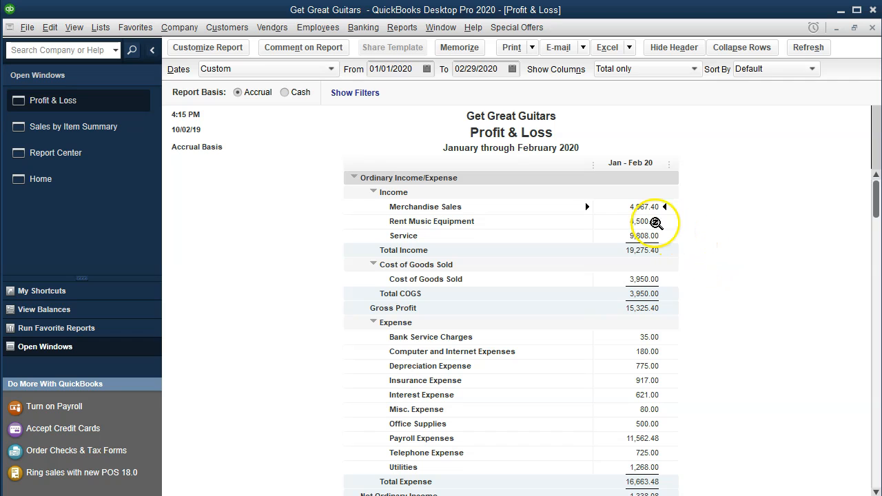
double_click(614, 208)
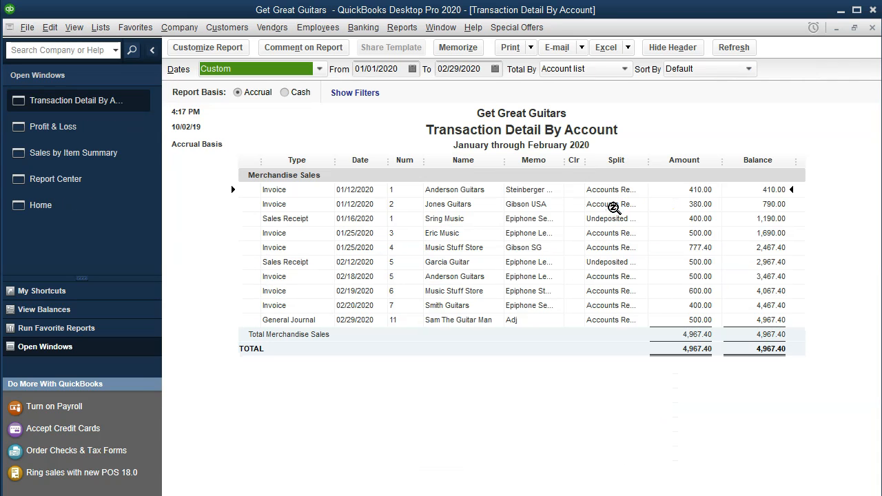
click(677, 322)
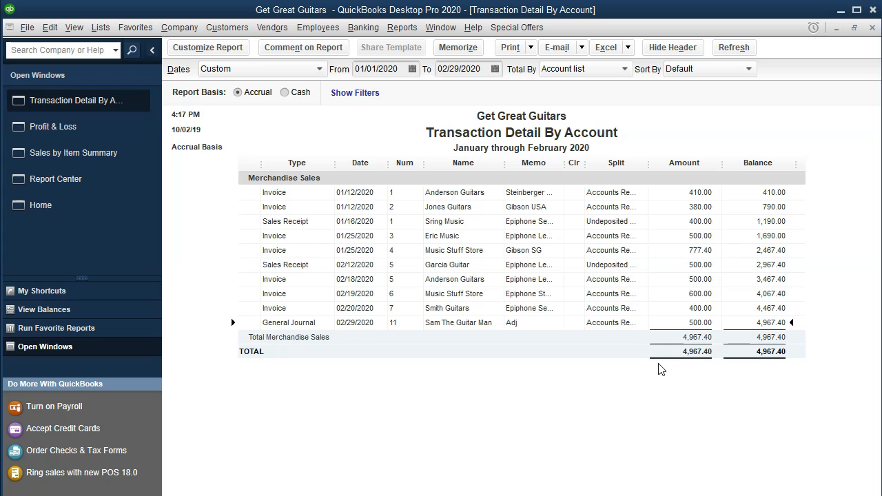
click(872, 31)
click(111, 133)
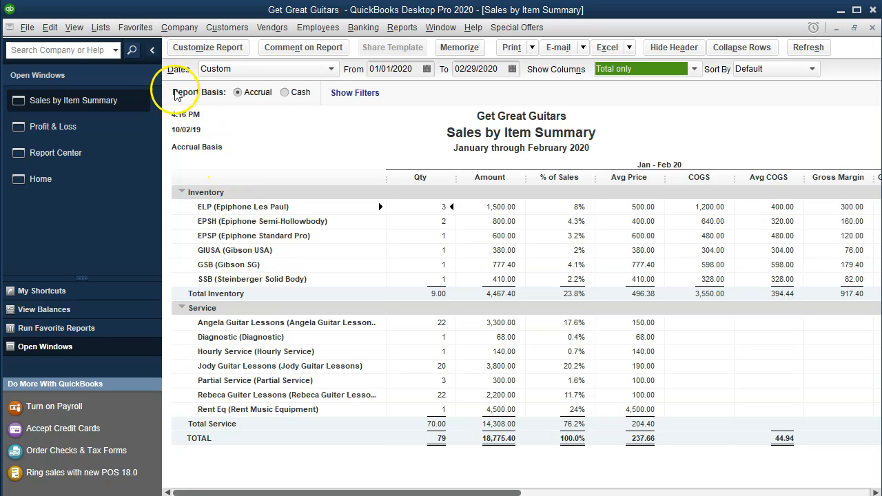
Open the Item List to review the type and account assigned to each item, then close it.
click(104, 29)
click(134, 61)
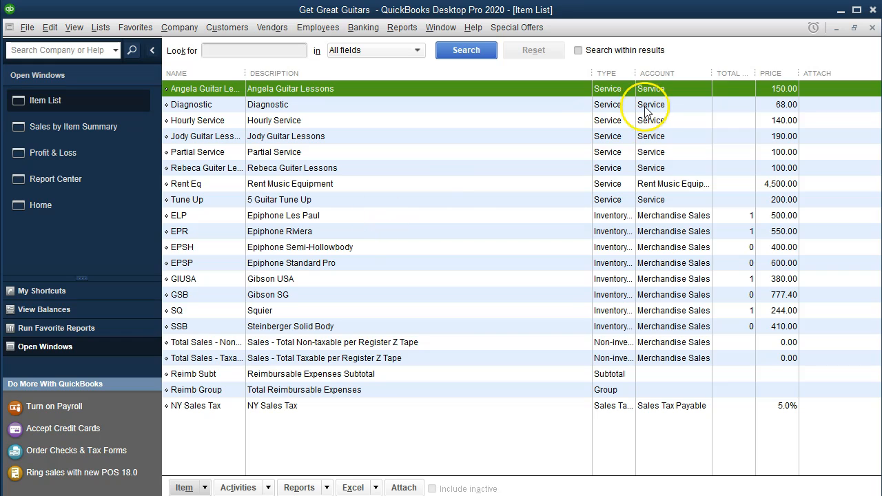
click(874, 29)
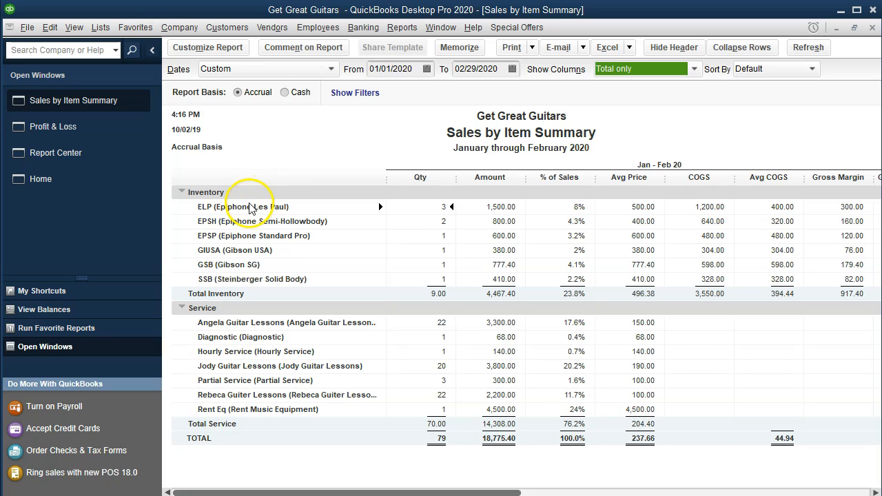
Go through the quantities sold for the inventory and service items in the Sales by Item Summary report.
click(422, 207)
key(Down)
key(Down)
key(Down)
key(Down)
key(Down)
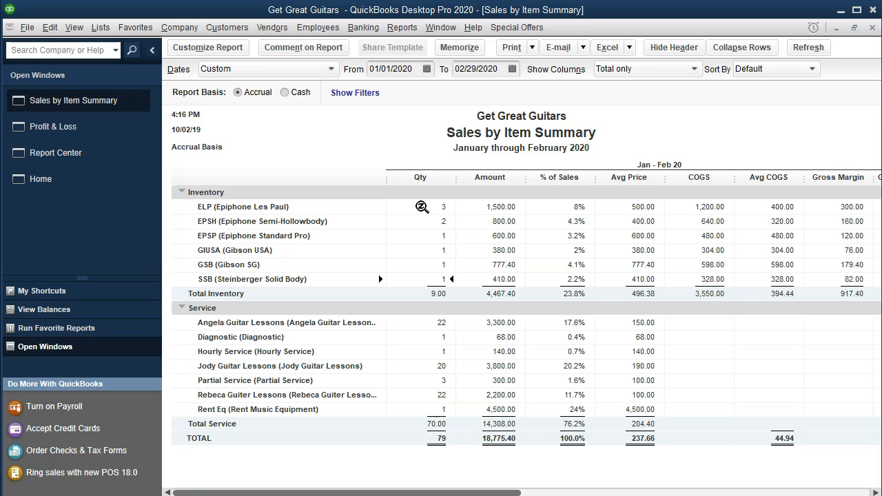
key(Down)
key(Down)
key(Down)
Check the Epiphone Les Paul's percentage of sales in Calculator by dividing 1500 by 18775.4, and close Calculator.
click(422, 206)
key(Right)
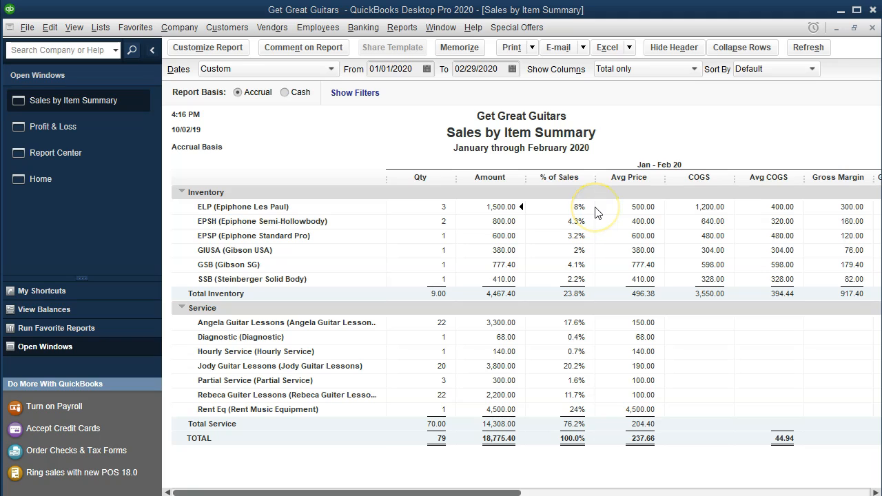
key(XF86Calculator)
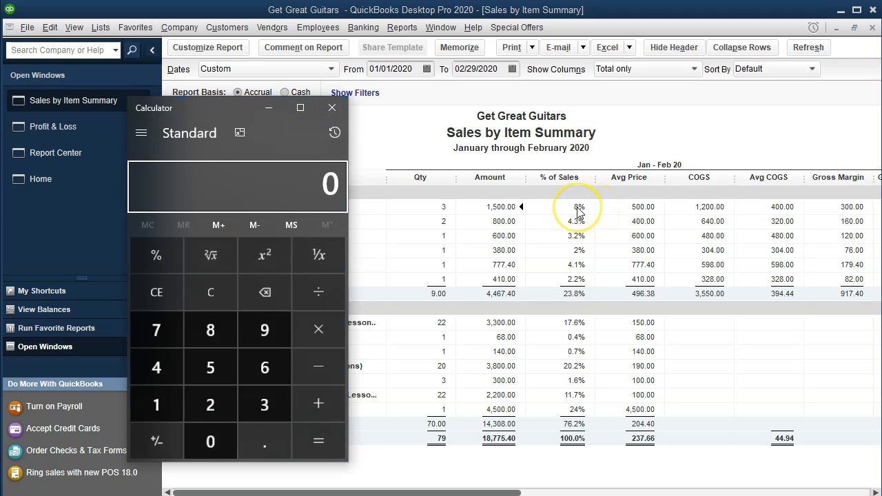
text(1500)
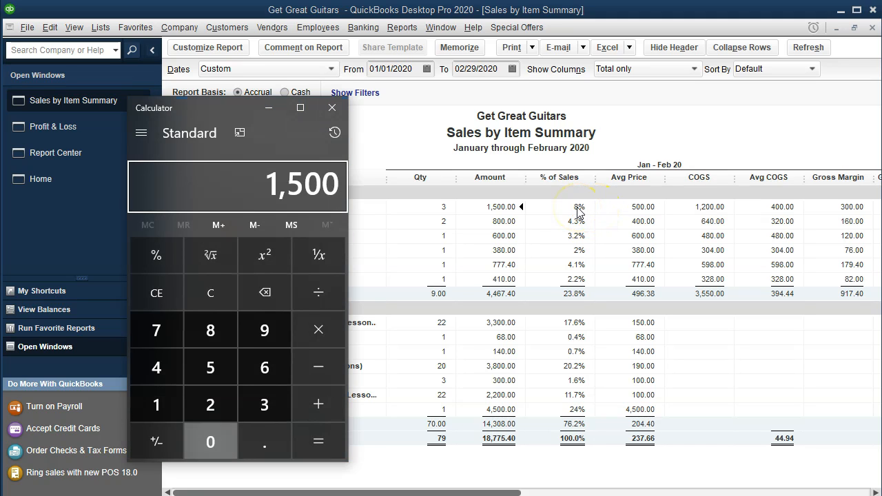
key(slash)
text(18775.4)
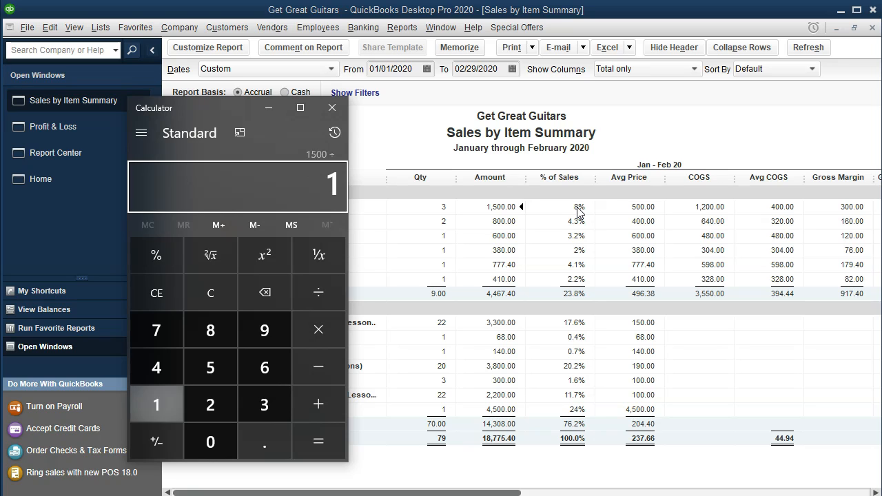
key(Return)
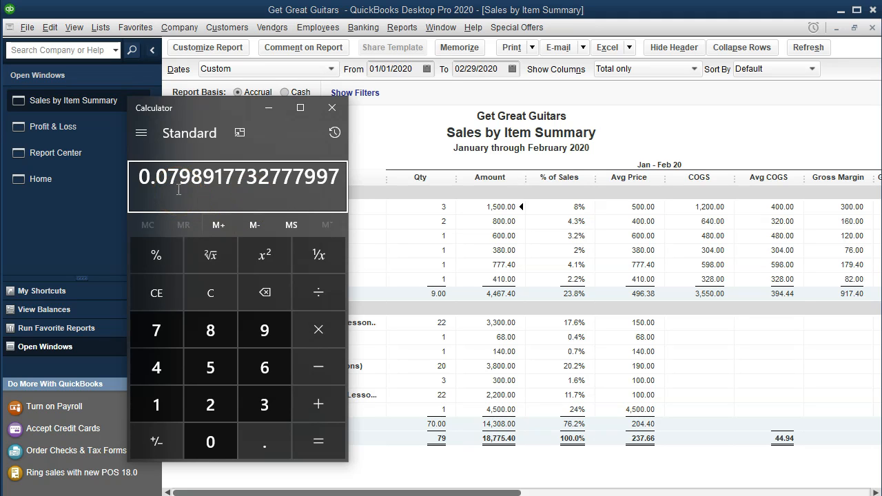
click(333, 110)
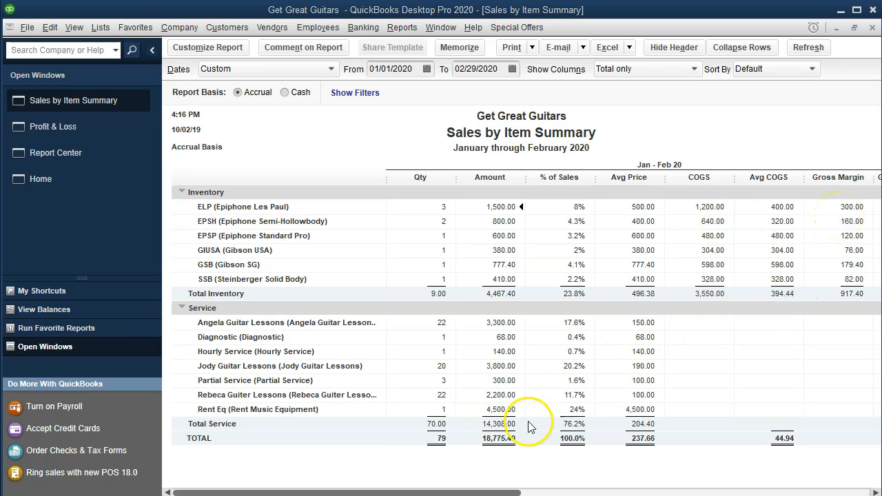
Check the Epiphone Les Paul's gross margin percentage in Calculator by subtracting 1200 from 1500 and dividing by 1500, and return to the report's quantity column.
drag(492, 491, 765, 482)
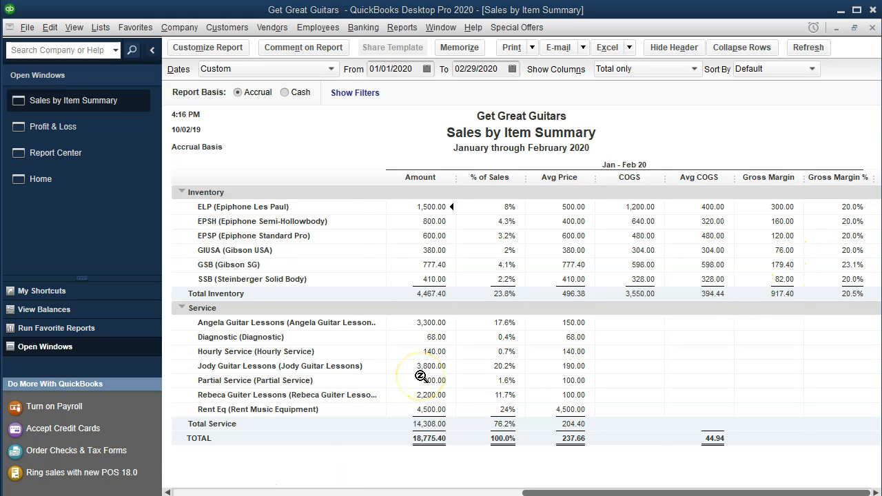
drag(224, 108, 686, 267)
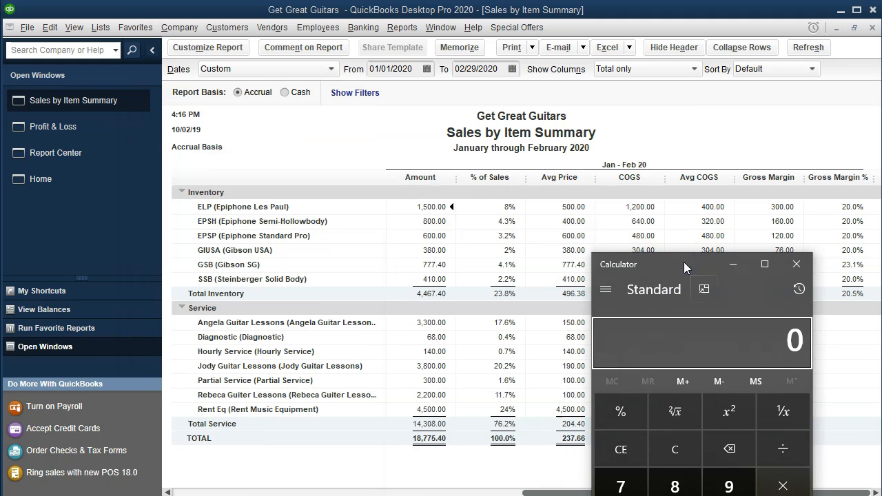
text(1500-1200)
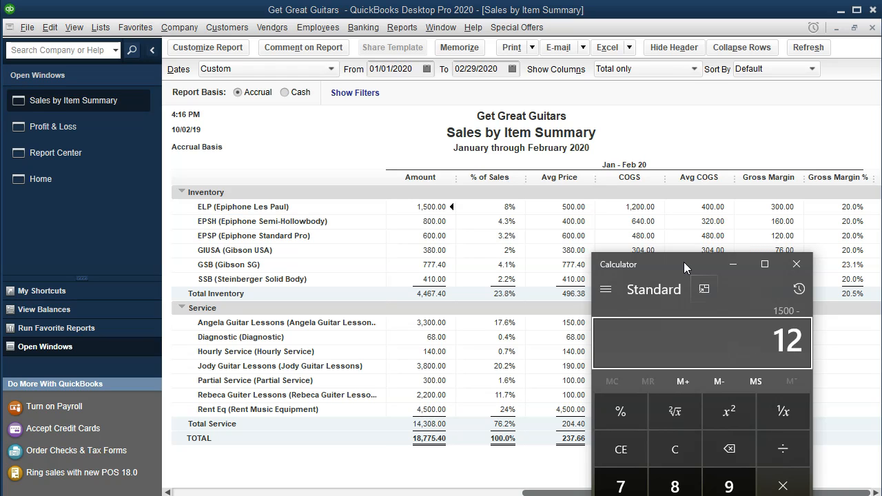
key(Return)
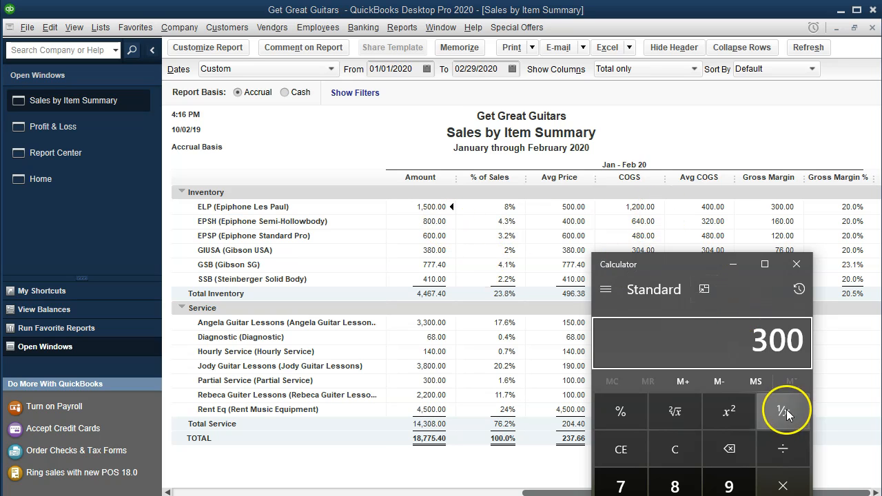
click(785, 448)
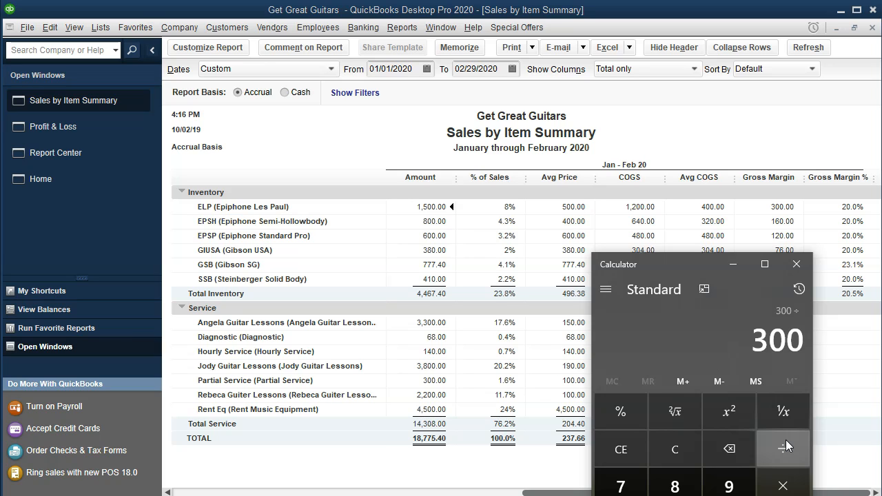
text(1500)
key(Return)
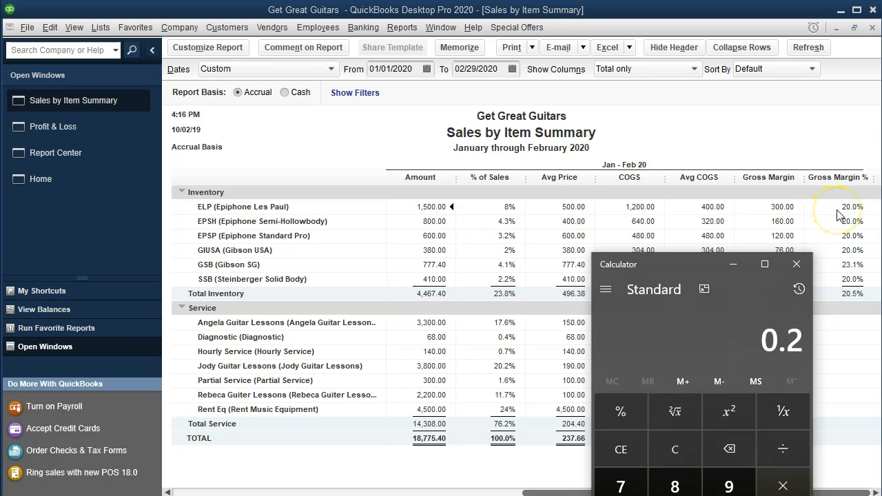
click(799, 264)
click(470, 492)
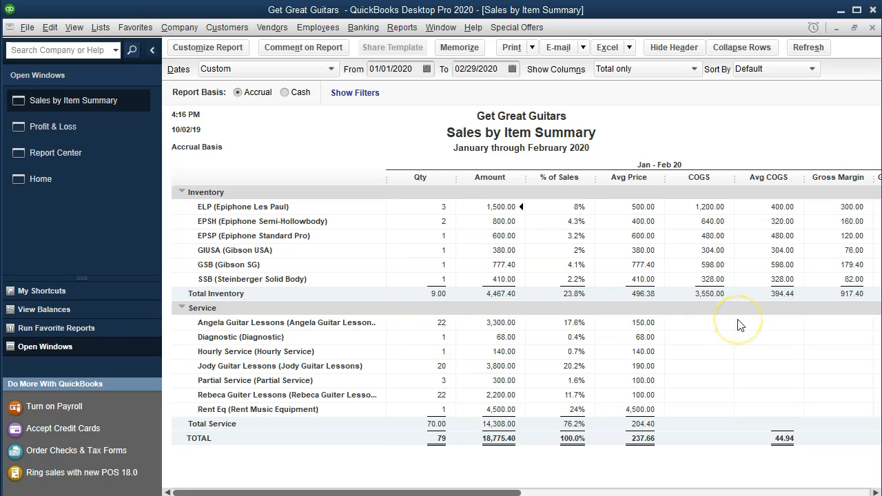
click(440, 323)
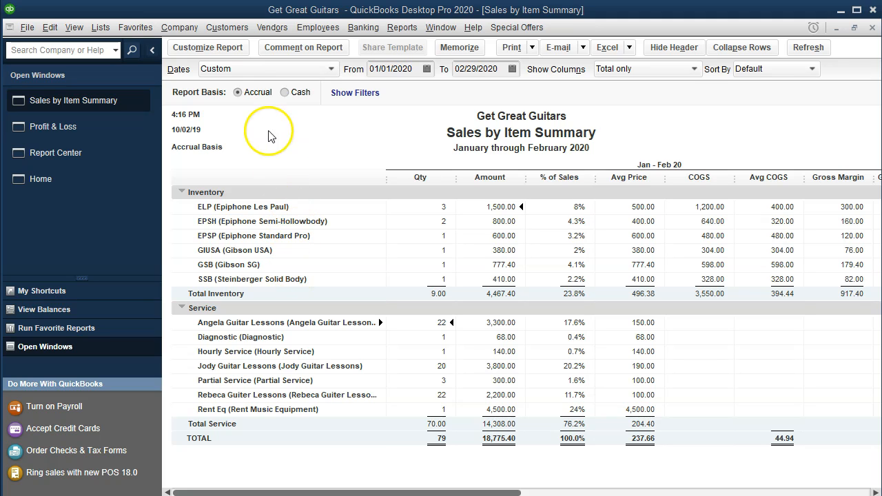
Customize the report header to omit Date Prepared, Time Prepared and Report Basis, and enter "Smith CPA" as the extra footer line.
click(211, 49)
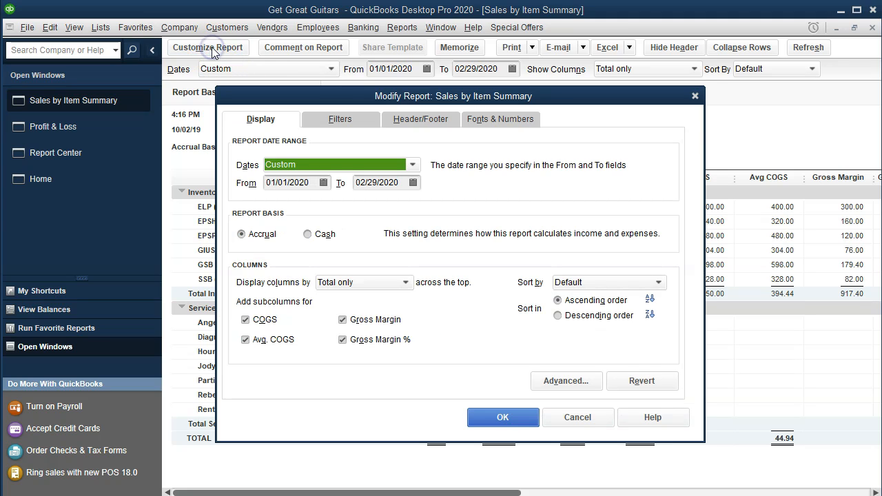
click(417, 122)
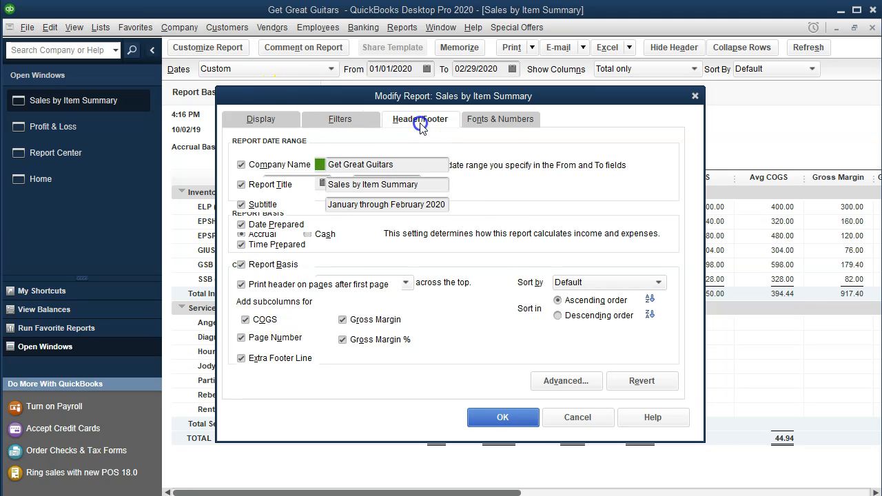
click(241, 224)
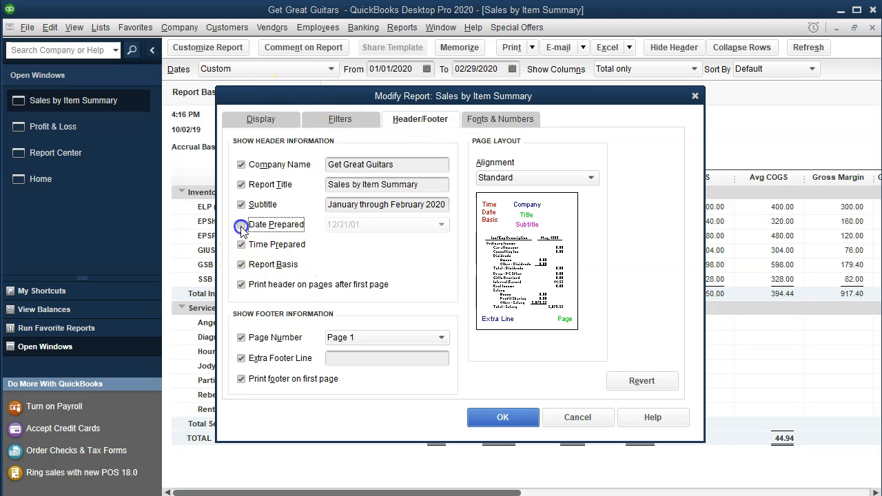
click(242, 245)
click(242, 265)
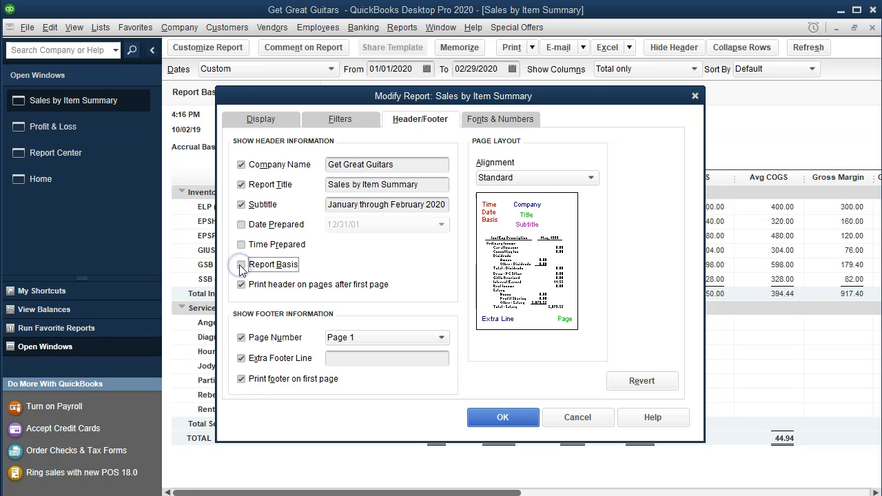
click(378, 360)
text(Smit)
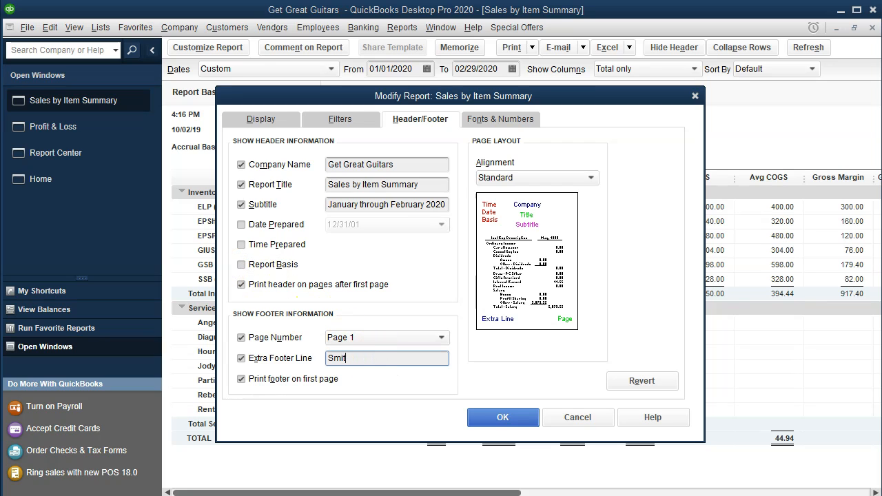
text(h CPA)
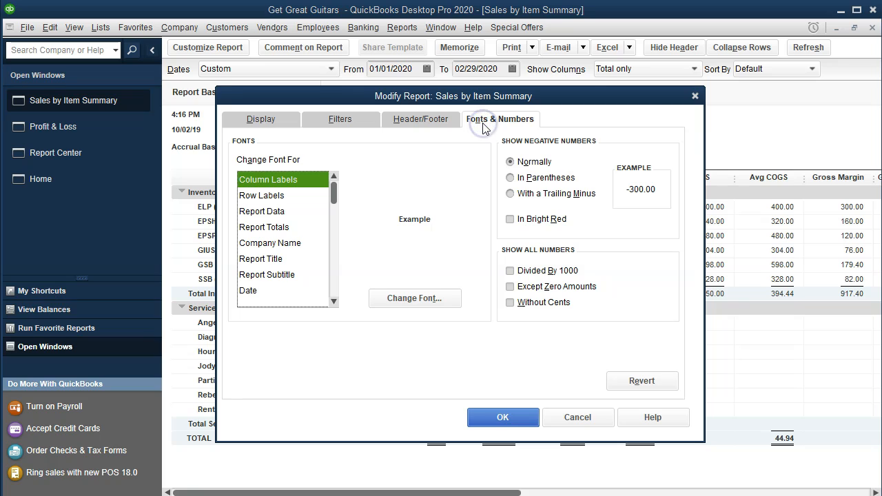
Format the report's negative numbers in parentheses and bright red, show all numbers without cents, and apply the changes.
click(510, 177)
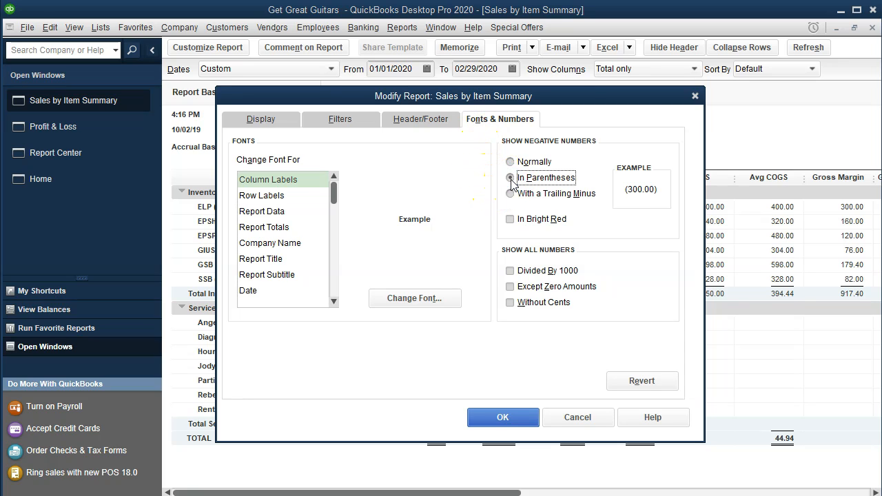
click(510, 219)
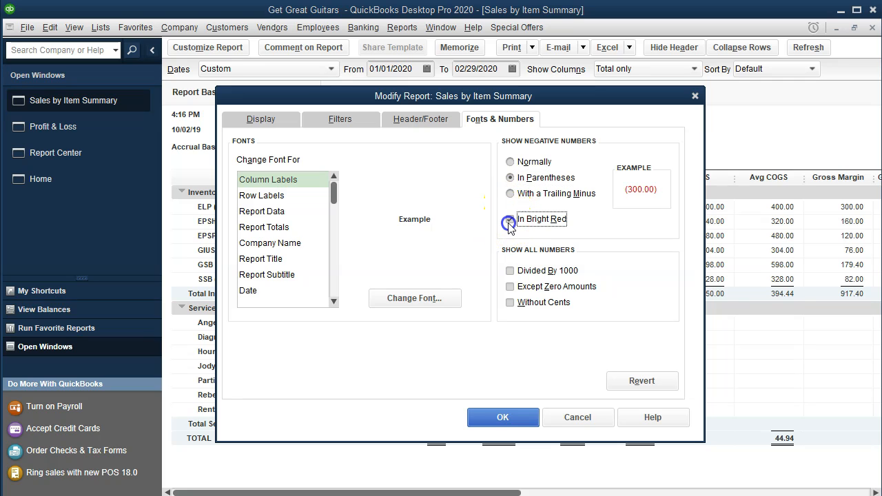
click(510, 303)
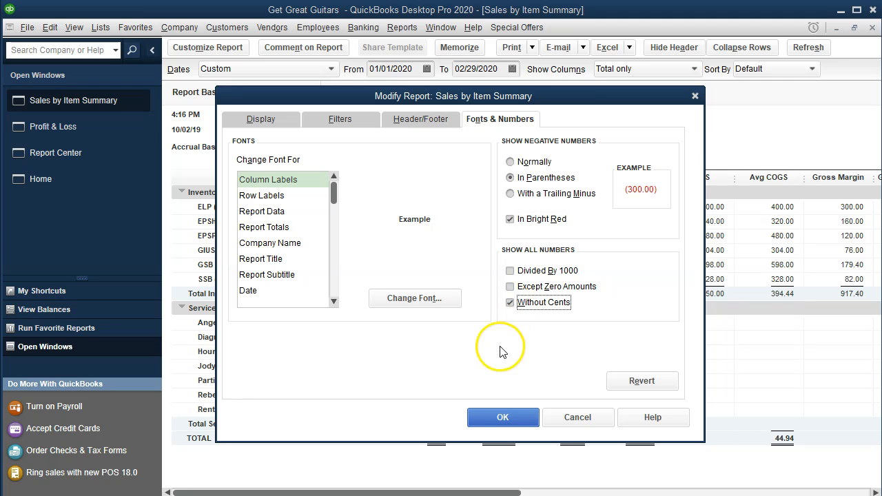
click(499, 419)
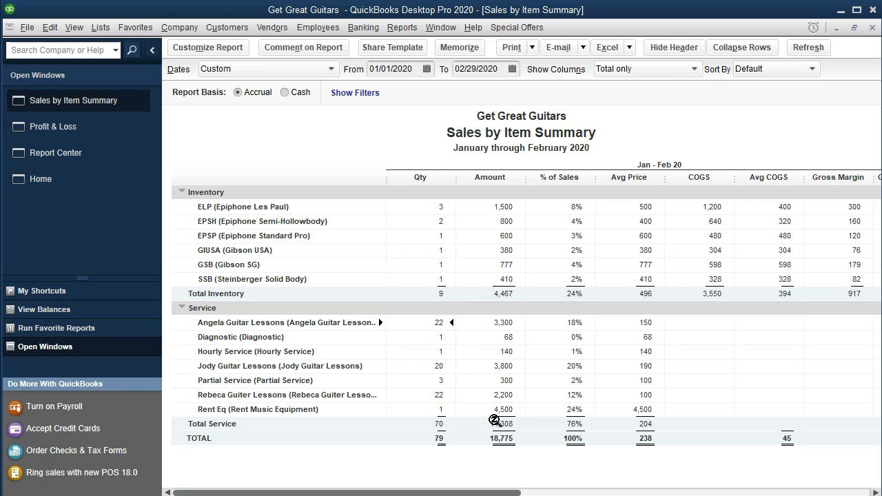
Preview the printed page of the report to check its layout, and close the print settings without printing.
click(531, 47)
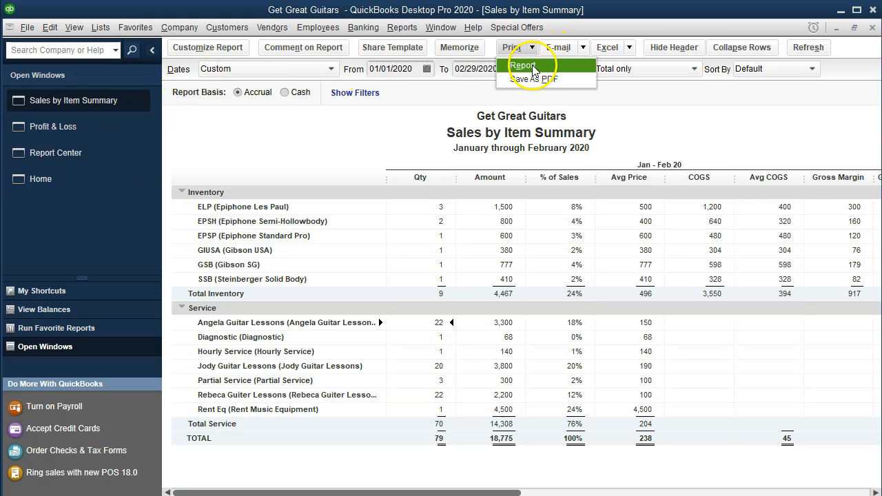
click(523, 66)
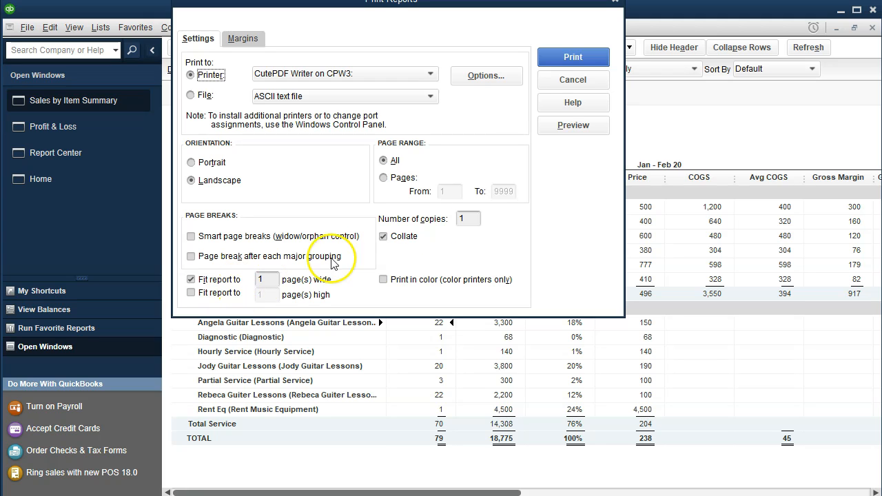
click(573, 124)
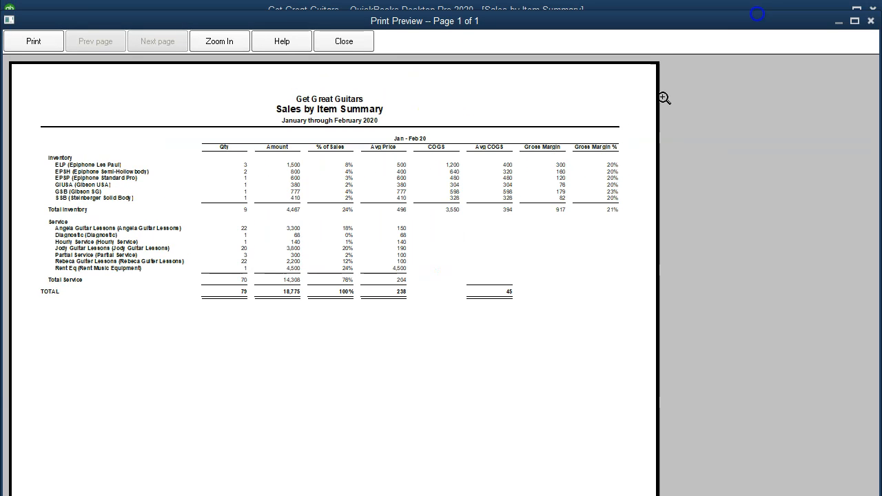
click(349, 223)
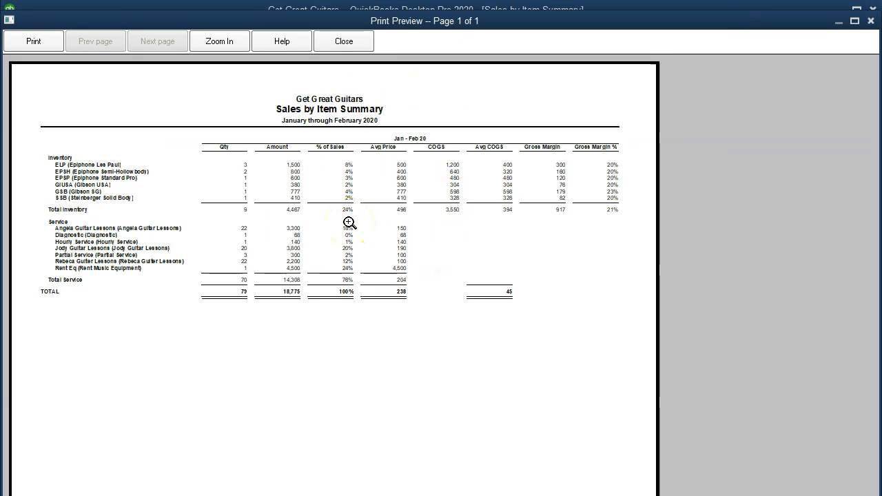
click(871, 21)
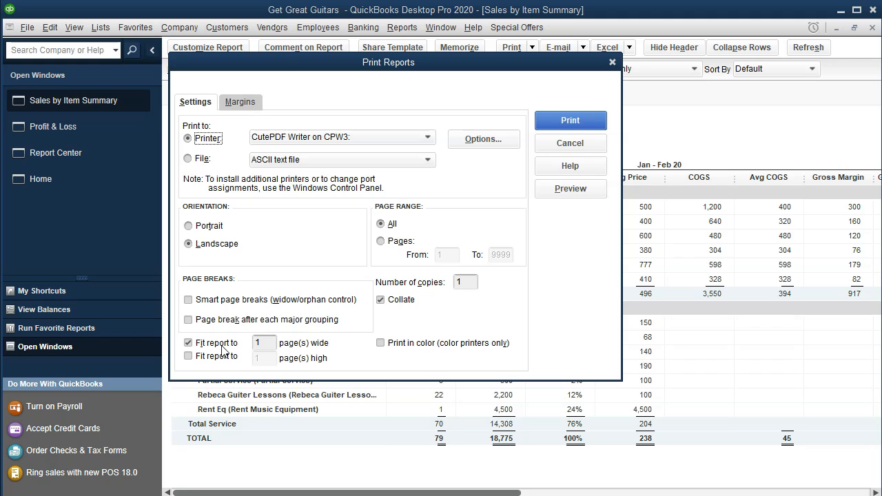
click(612, 62)
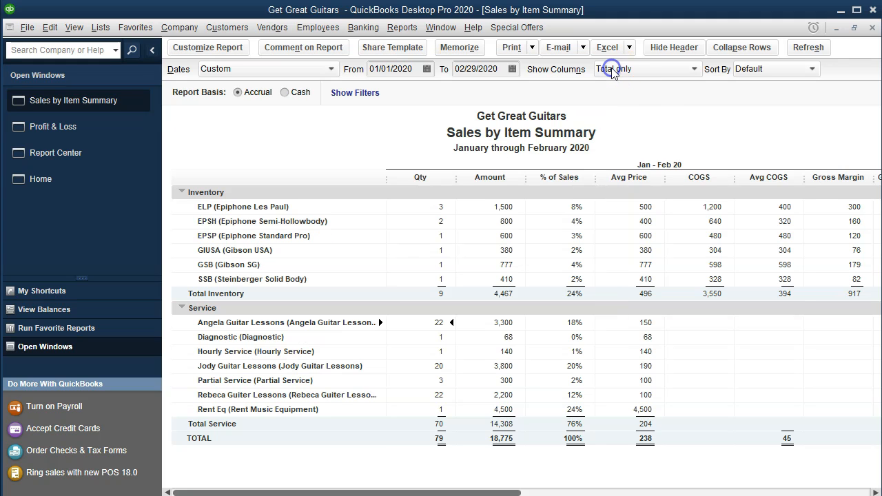
Narrow only the Avg Price column slightly, and print the report to CutePDF Writer.
drag(666, 177, 656, 187)
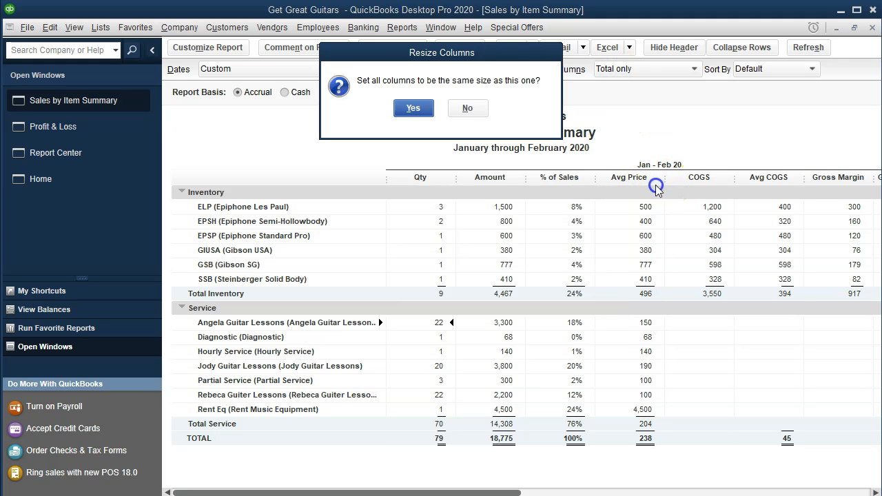
click(469, 108)
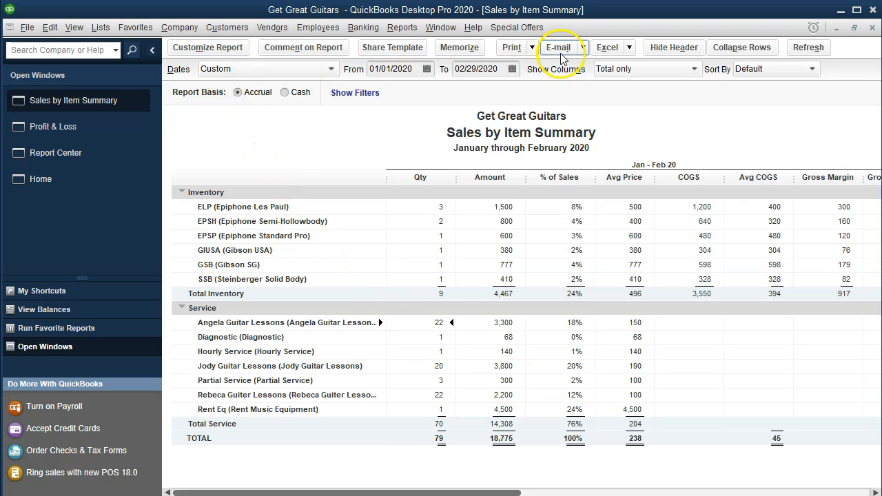
click(531, 47)
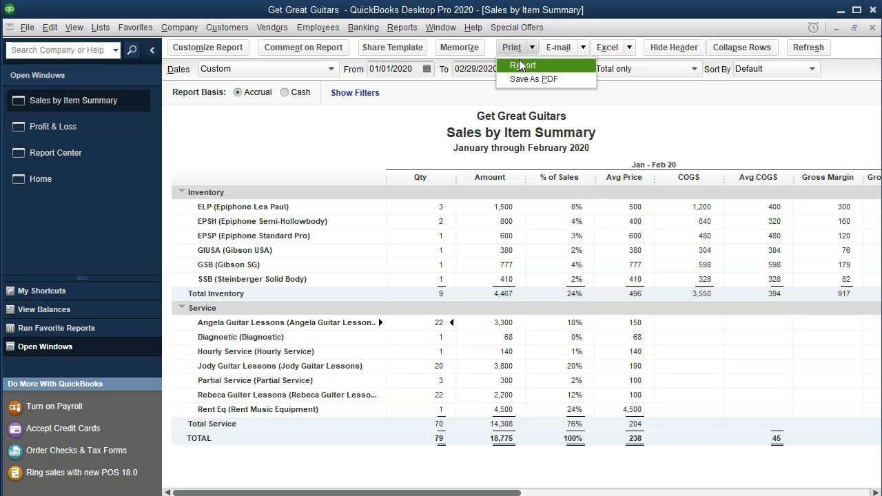
click(533, 66)
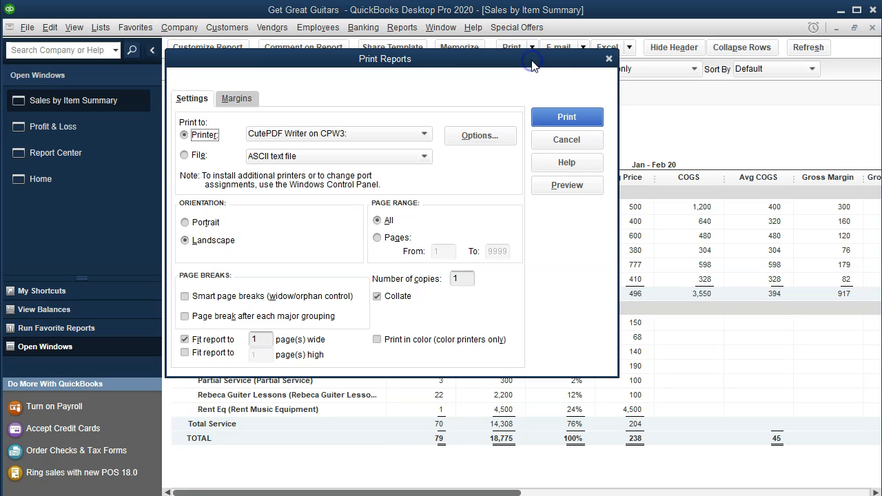
click(562, 118)
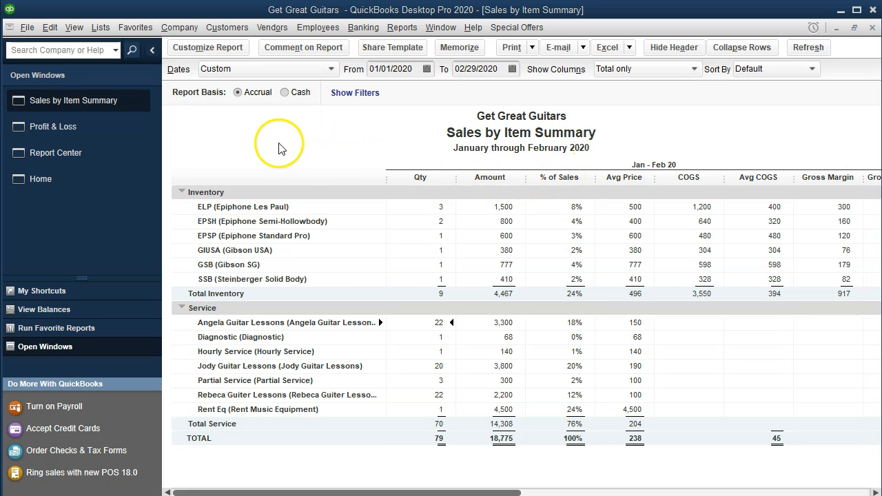
Save the printed report as the PDF "Sales by Item Summary 2020" in the Financial Reports 2020 folder.
drag(395, 131, 479, 171)
click(441, 304)
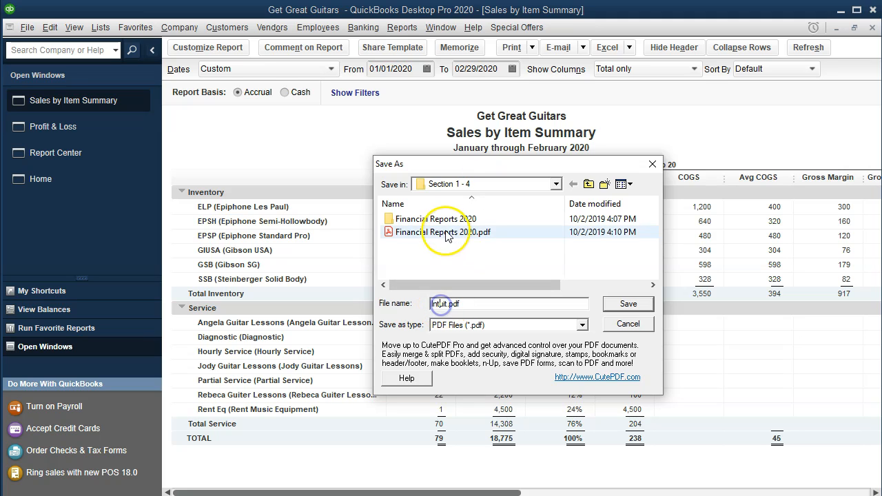
double_click(435, 219)
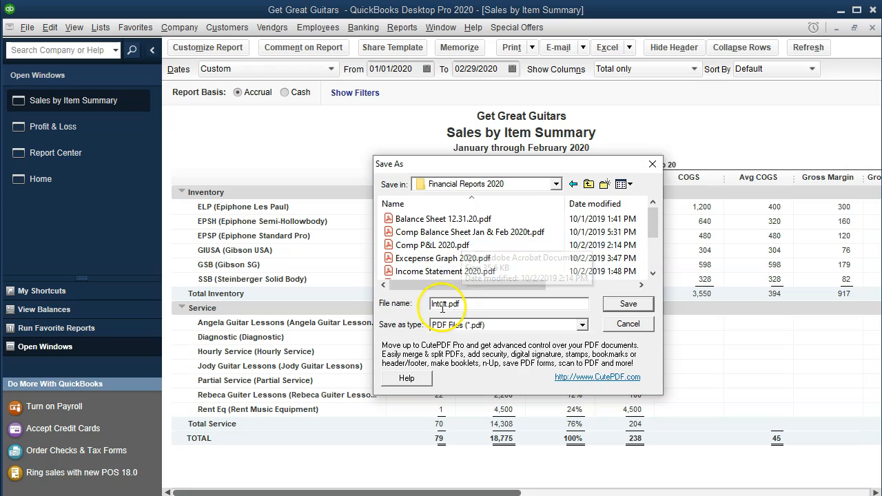
key(BackSpace)
key(BackSpace)
key(BackSpace)
key(BackSpace)
key(BackSpace)
key(BackSpace)
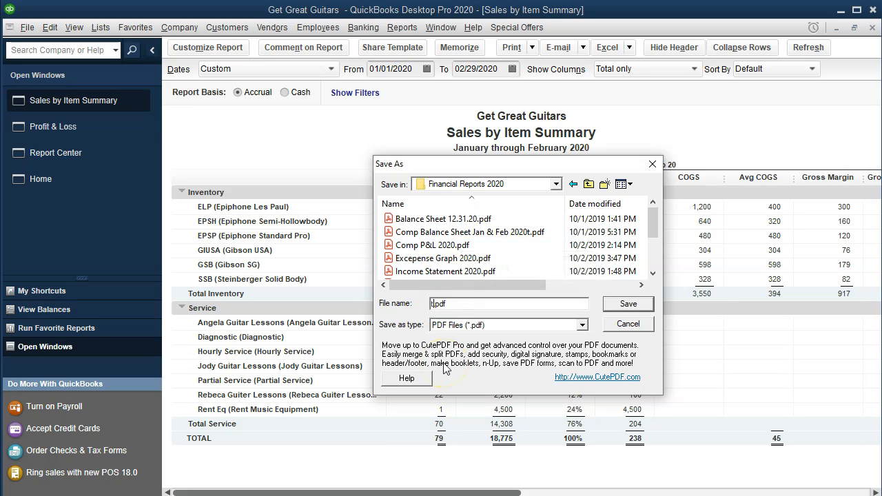
text(Sales by Item Summar)
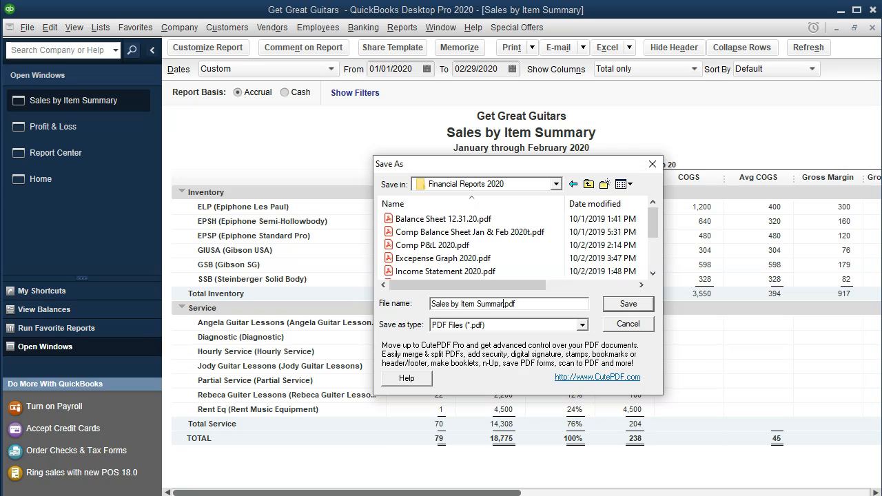
text(y 2020)
key(Return)
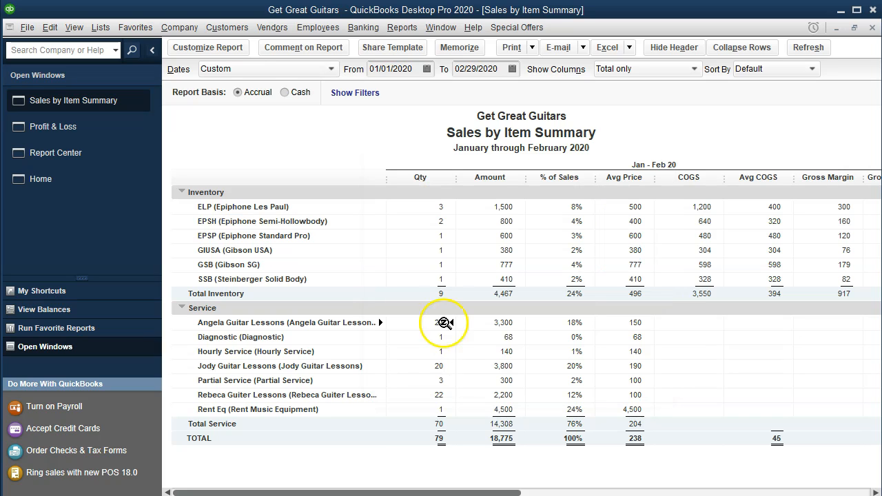
Export the report to Excel as a new worksheet in the existing workbook Financial Reports 2020.xlsx.
click(629, 49)
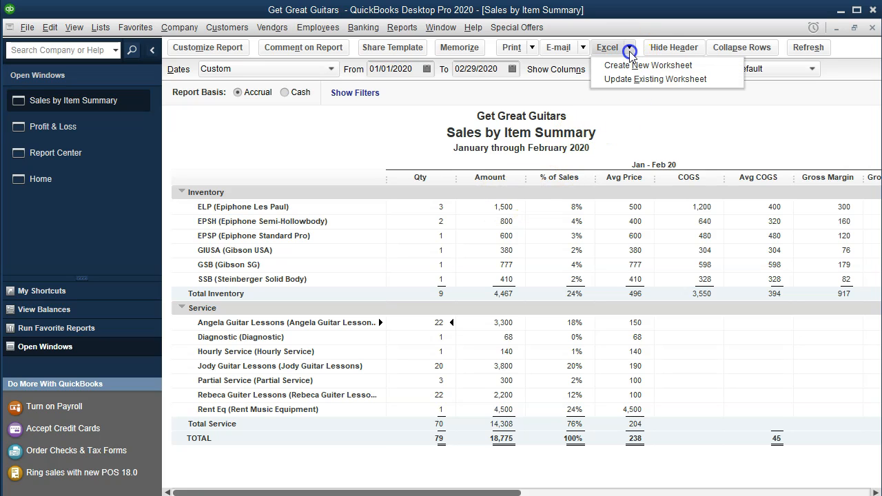
click(698, 67)
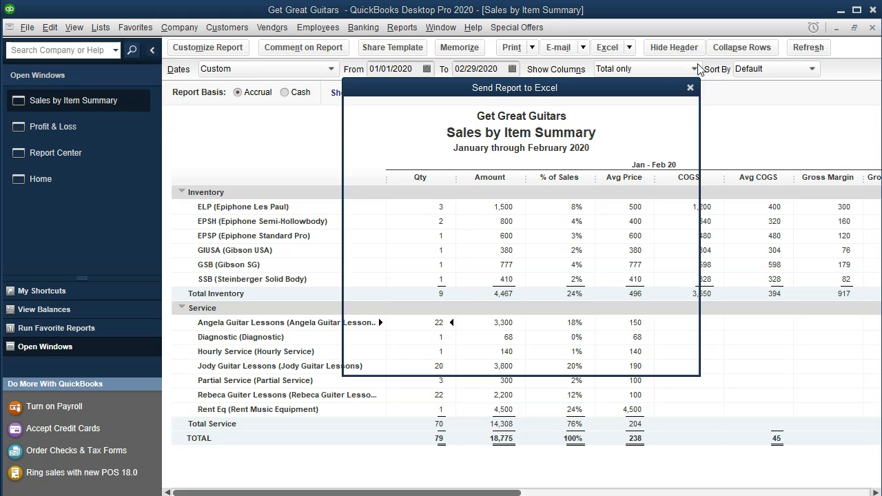
click(452, 172)
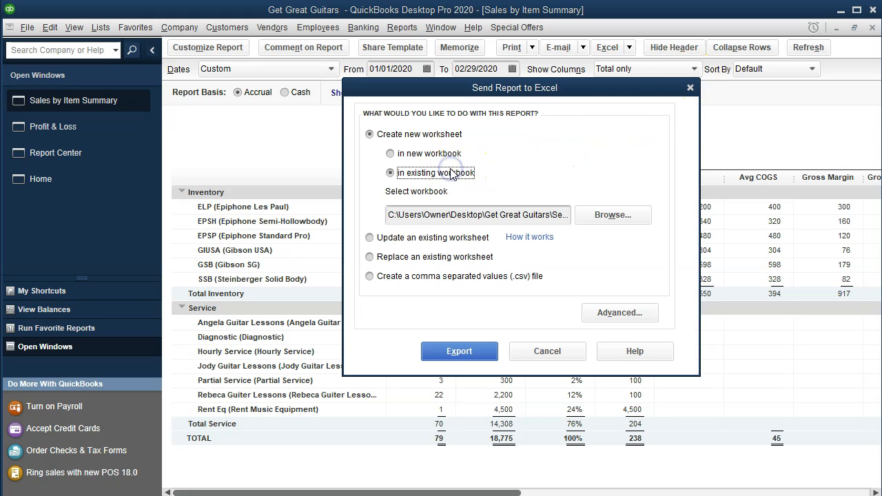
click(598, 226)
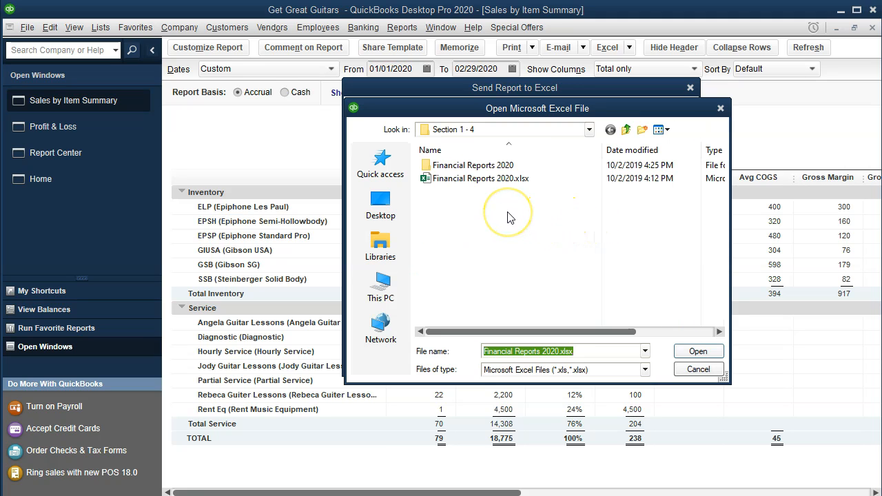
click(472, 180)
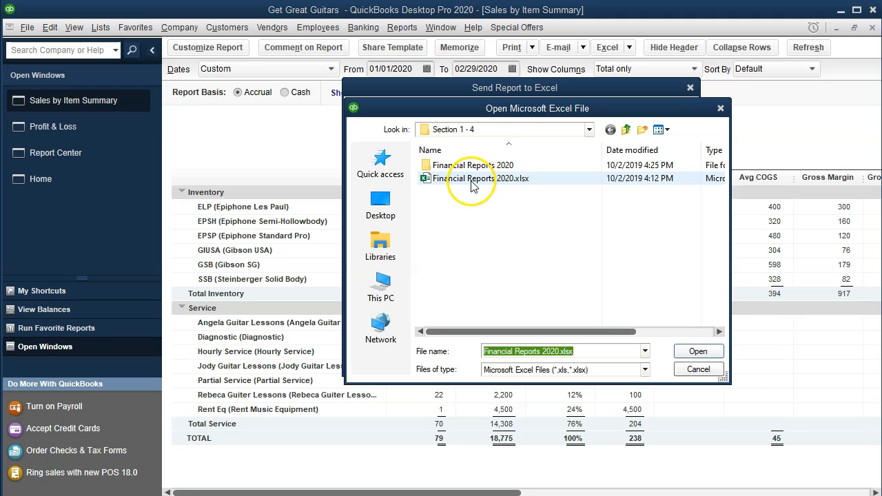
double_click(472, 180)
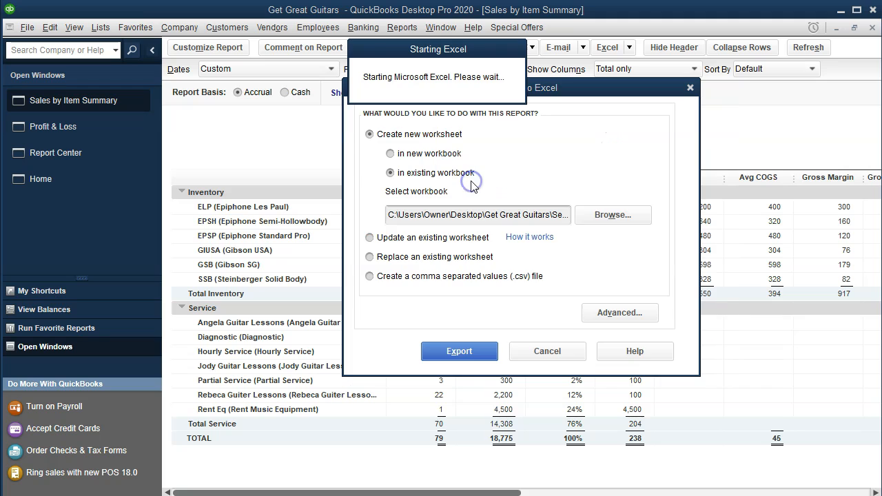
click(484, 354)
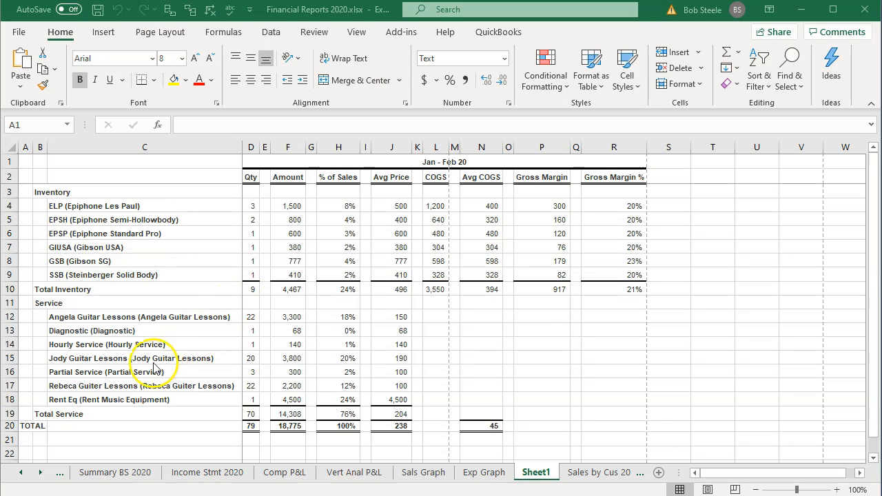
Delete the QuickBooks Desktop Export Tips sheet from the workbook.
click(23, 475)
click(22, 475)
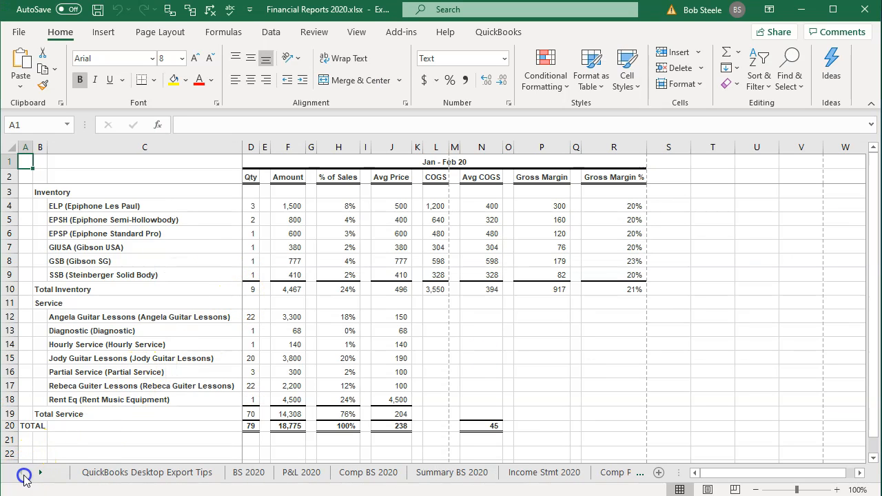
click(126, 472)
right_click(126, 473)
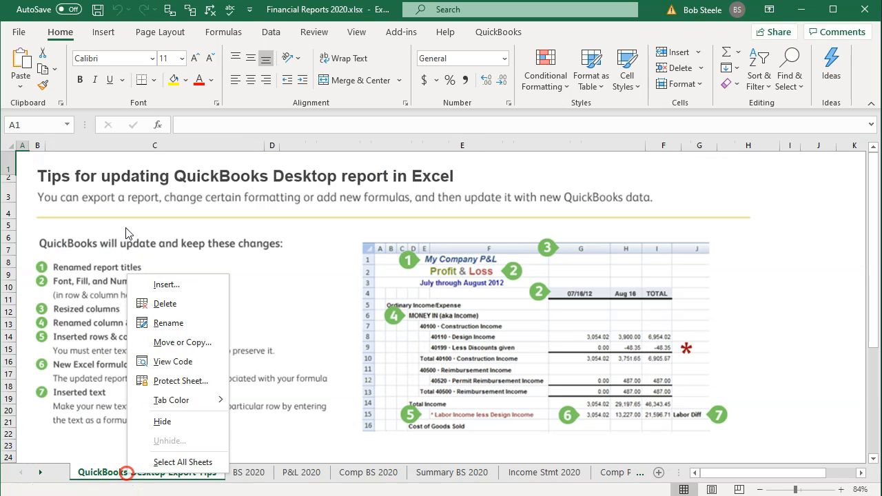
click(173, 305)
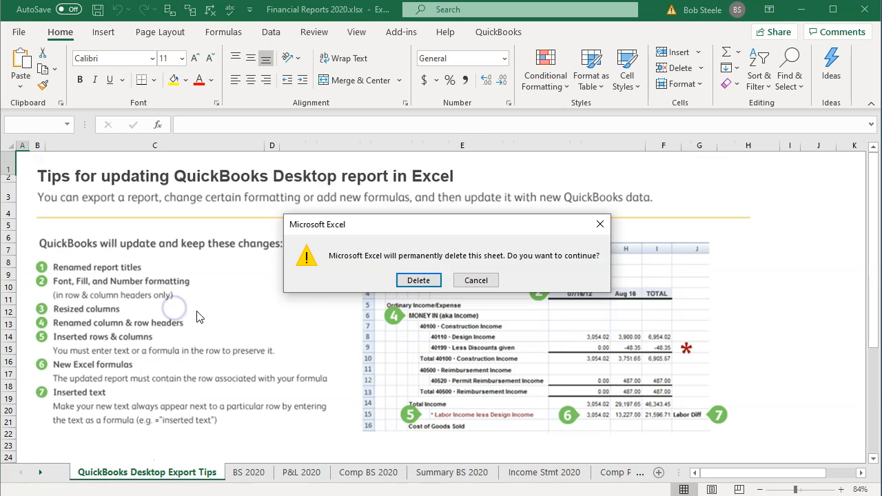
click(415, 280)
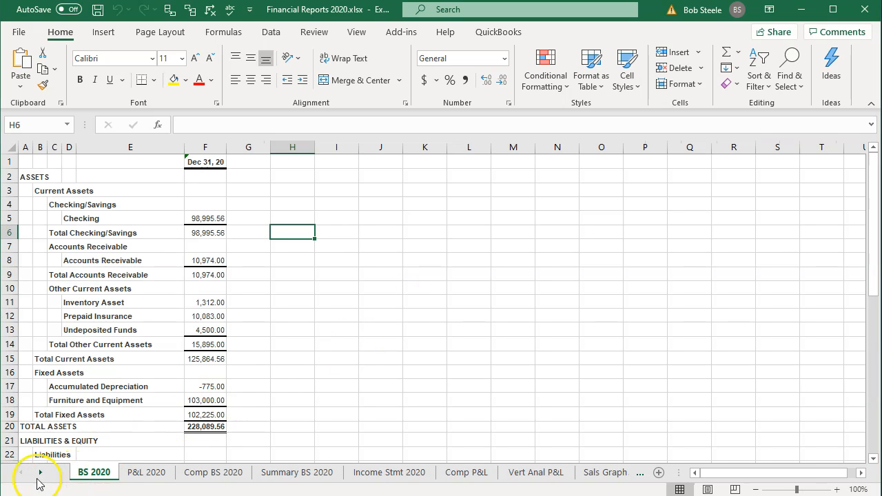
Move Sheet1 to the end of the workbook, after the Sales by Cus 2020 sheet.
click(40, 473)
click(40, 473)
click(40, 473)
click(40, 473)
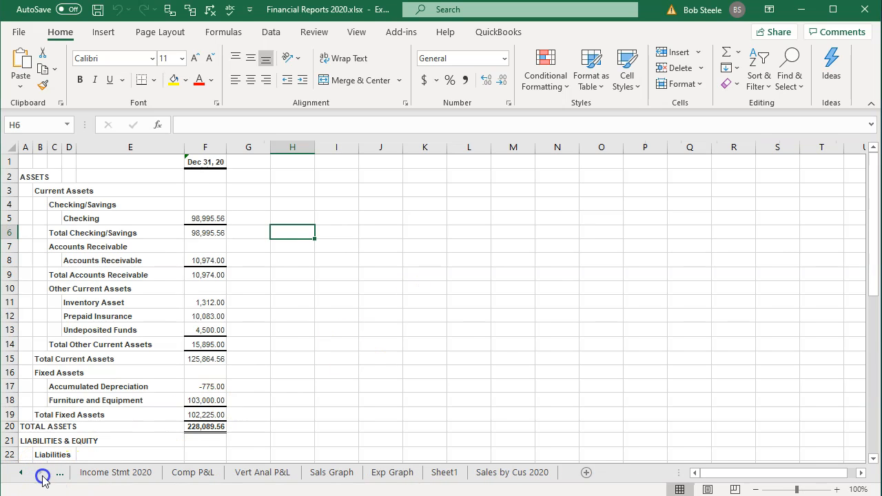
click(447, 474)
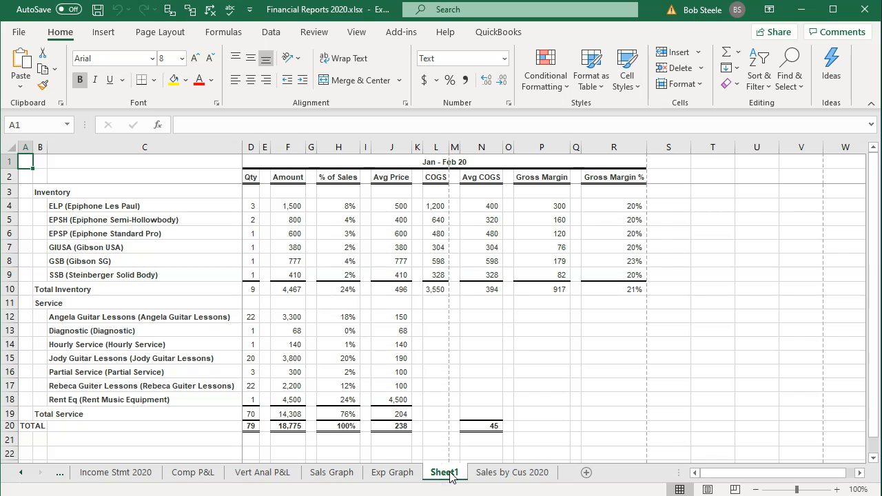
drag(446, 476, 564, 476)
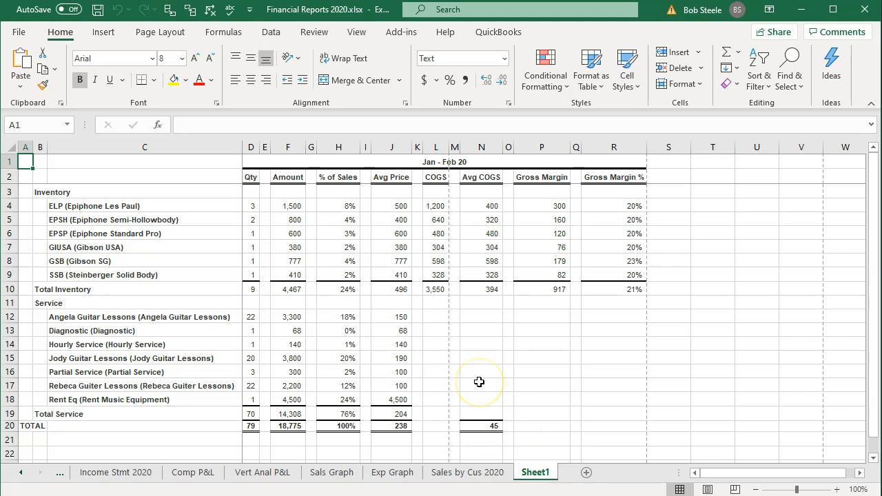
Show Sheet1 in Page Layout view, accepting the unfreezing of its panes, and remove the window split.
click(706, 489)
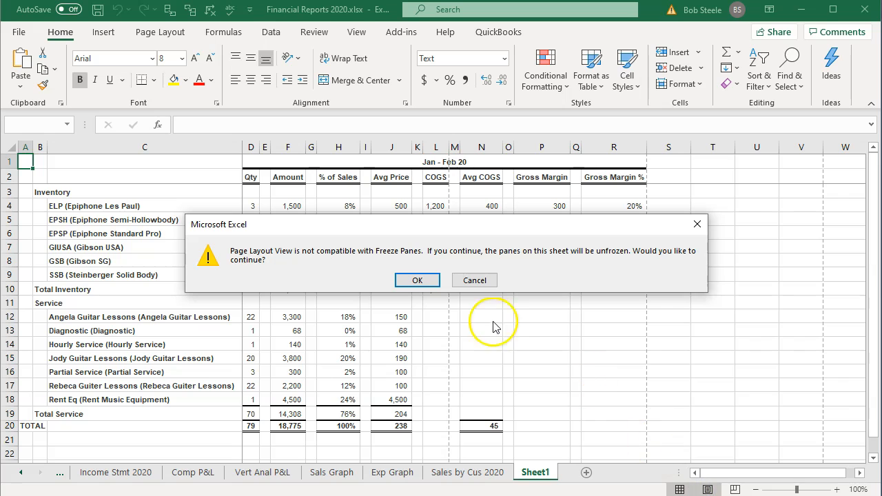
click(428, 286)
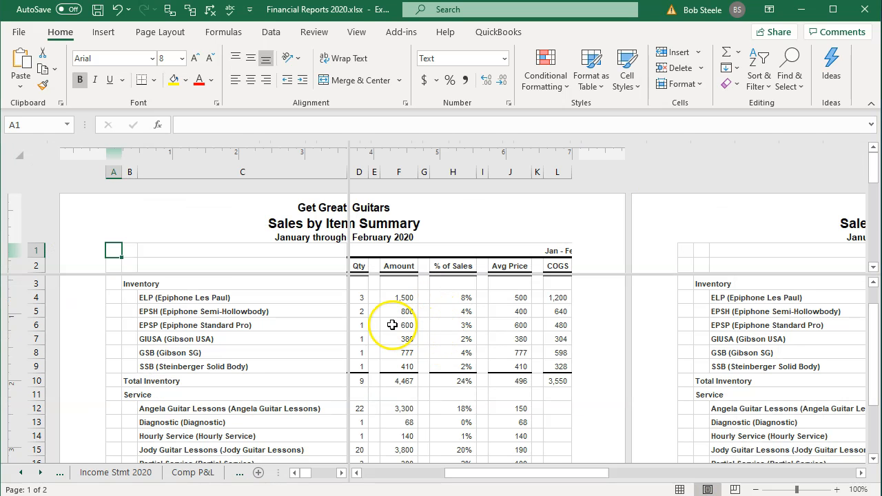
click(357, 32)
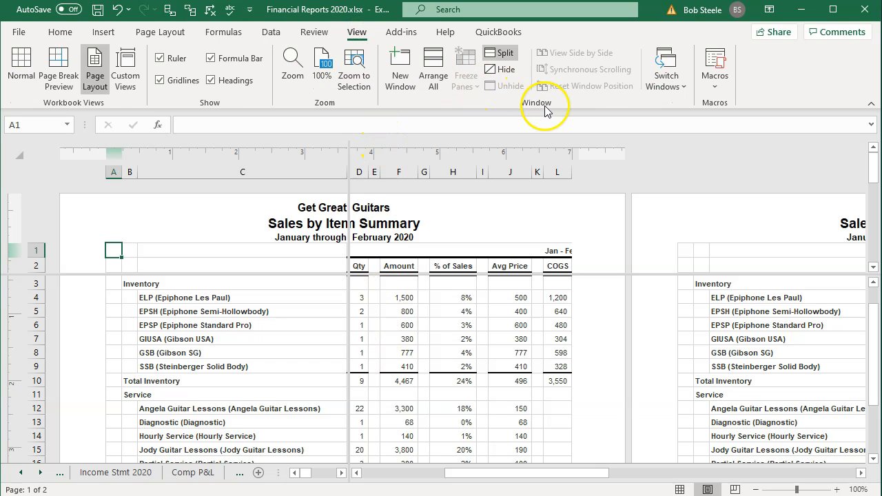
click(501, 56)
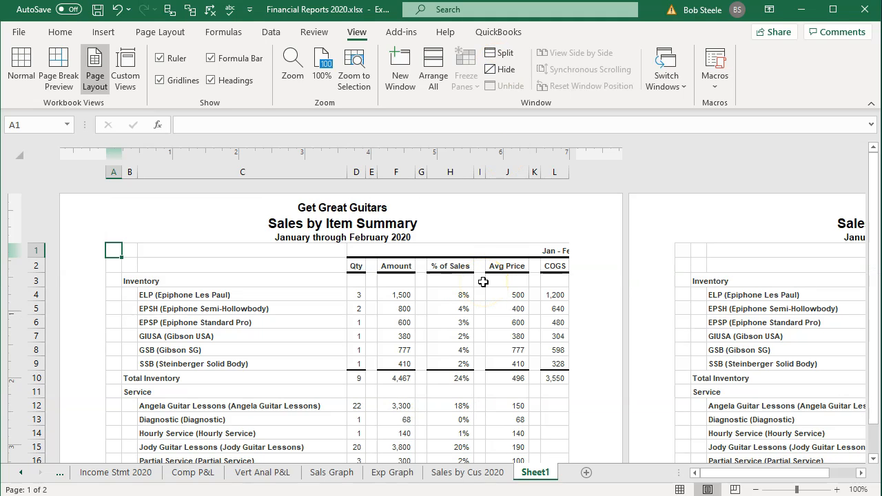
Rename Sheet1 as "Sales by Item".
double_click(536, 472)
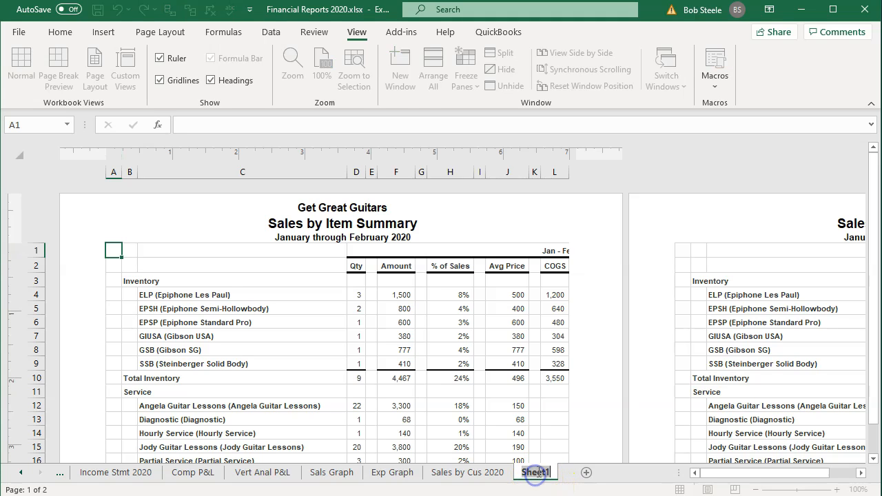
text(Sales)
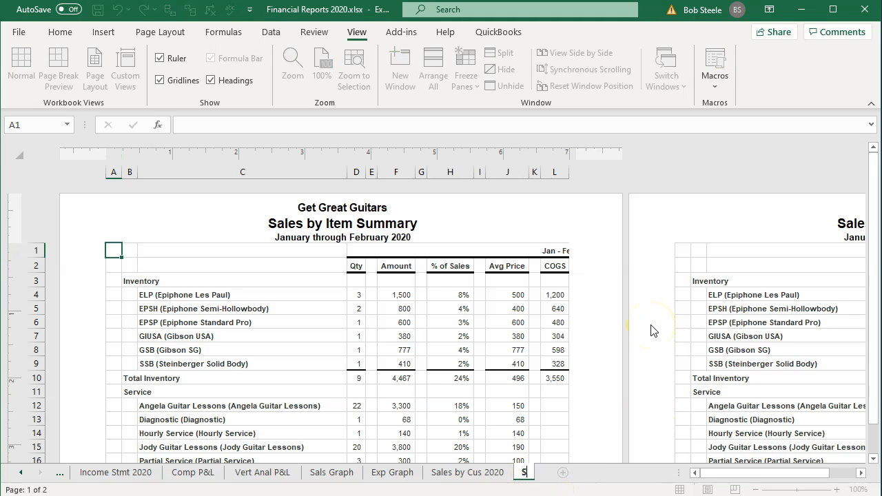
text(Item)
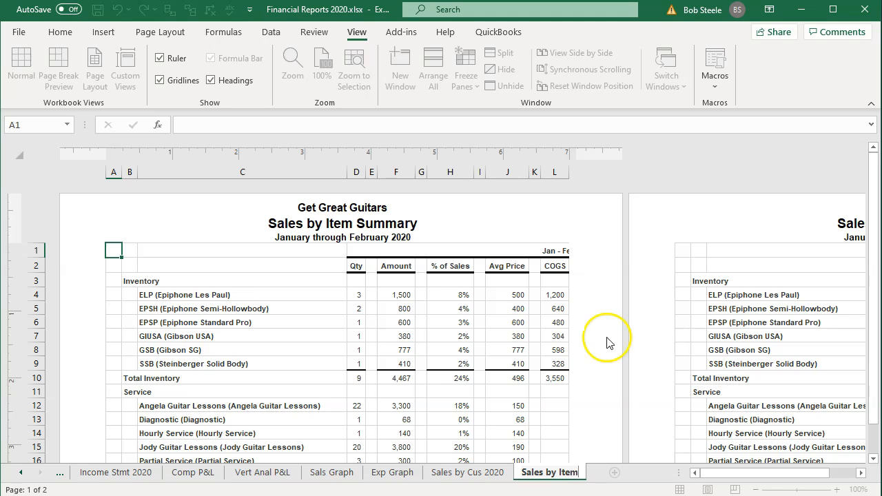
click(524, 352)
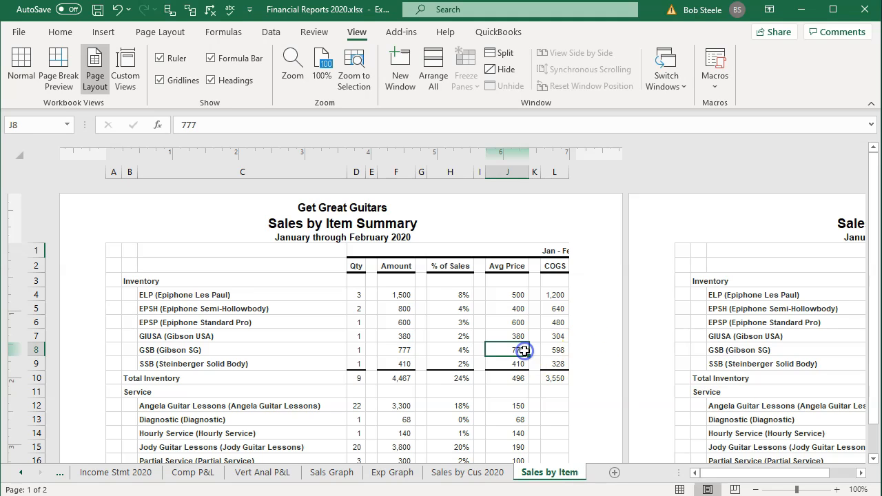
Return the Sales by Item sheet to Normal view and set its page orientation to landscape.
click(681, 491)
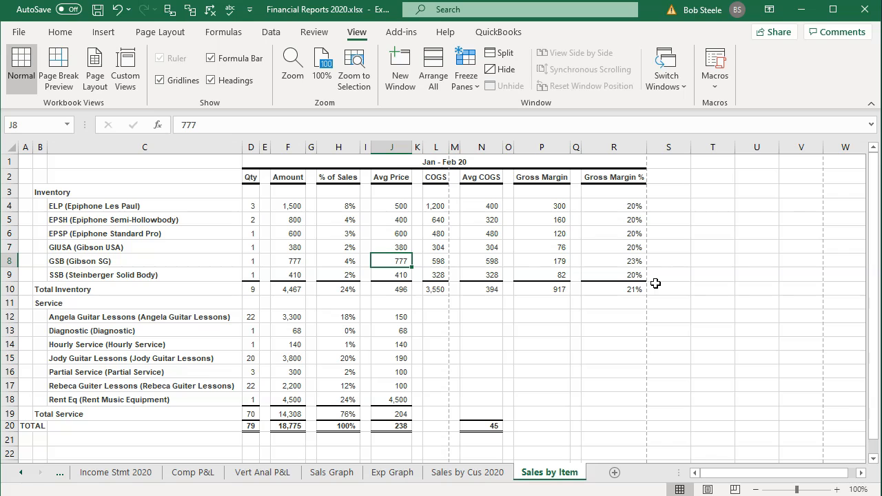
click(157, 35)
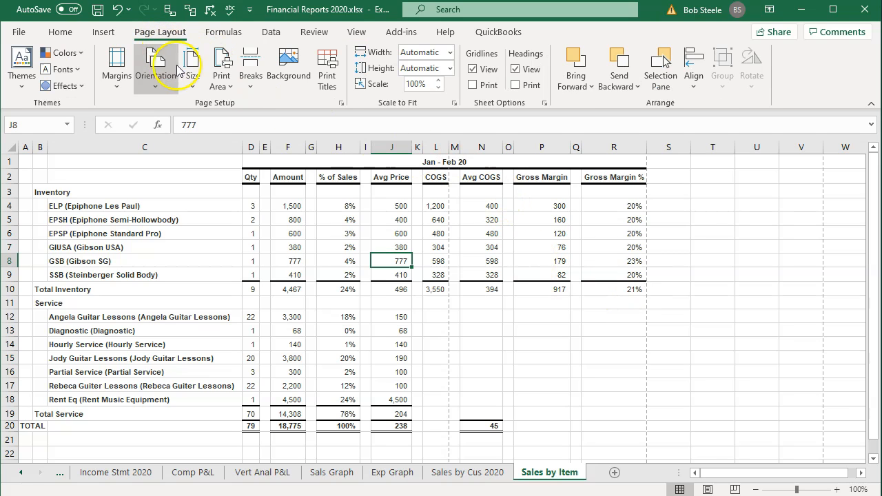
click(156, 78)
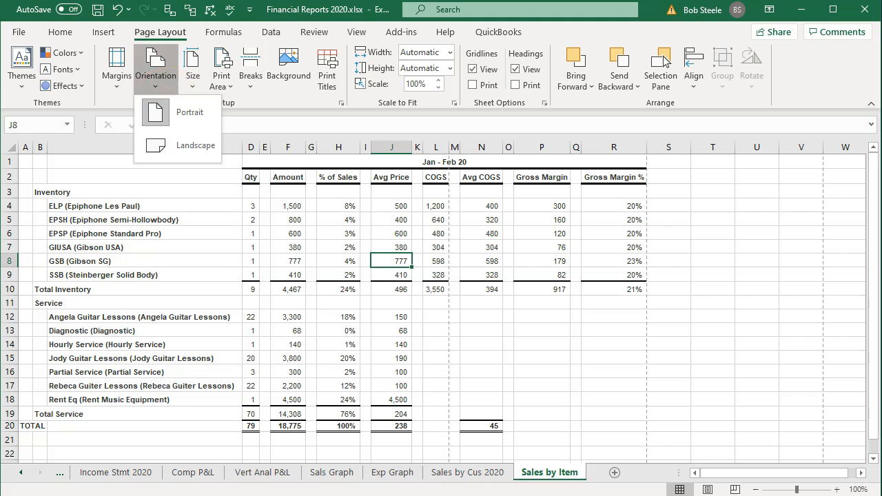
click(164, 145)
click(365, 344)
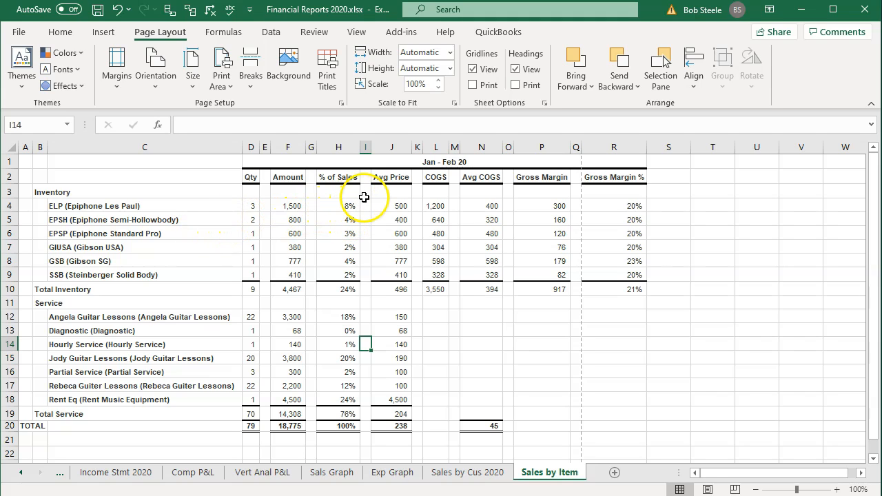
Delete columns A, E, G, I, K, M, O and Q together from the Sales by Item sheet.
click(24, 143)
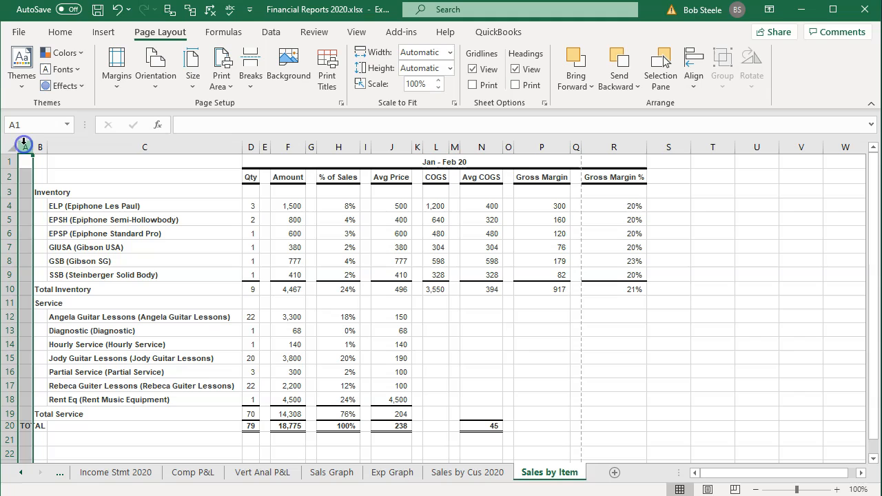
click(265, 146)
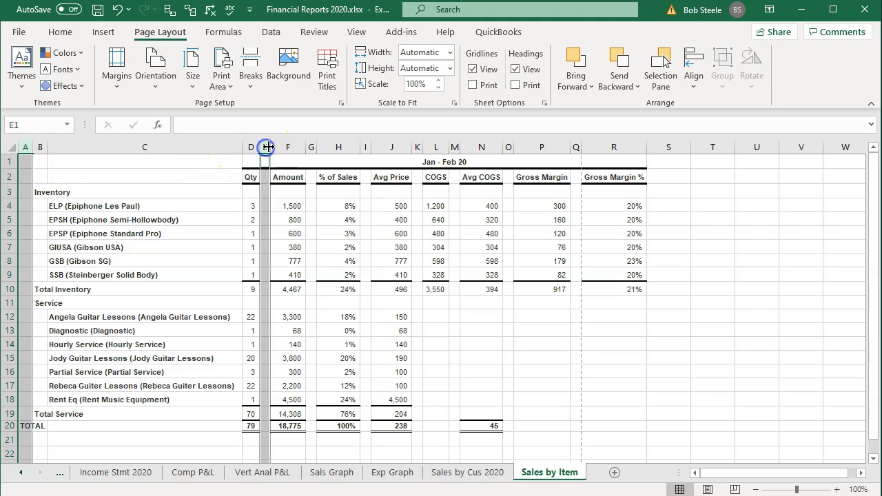
ctrl+click(311, 146)
ctrl+click(367, 147)
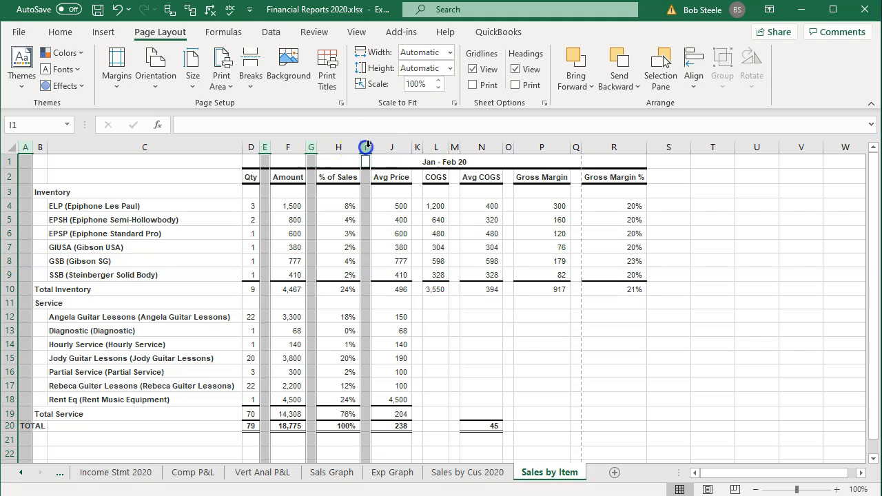
ctrl+click(417, 146)
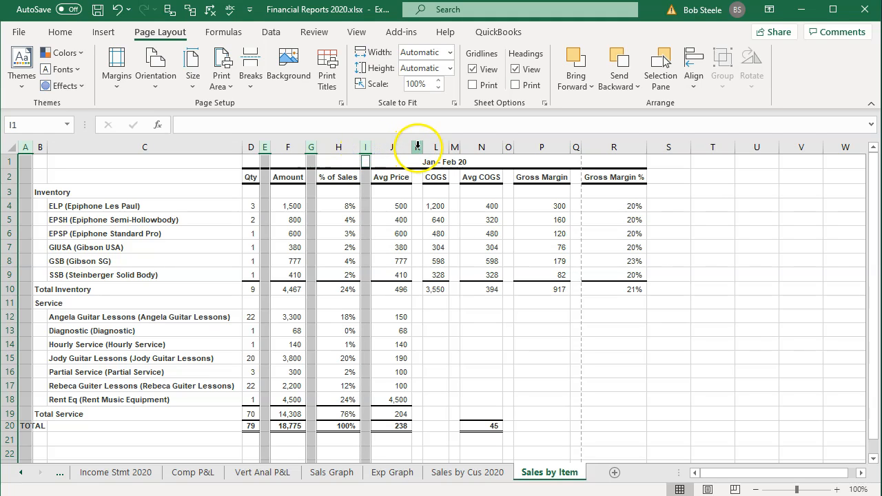
ctrl+click(455, 146)
ctrl+click(508, 145)
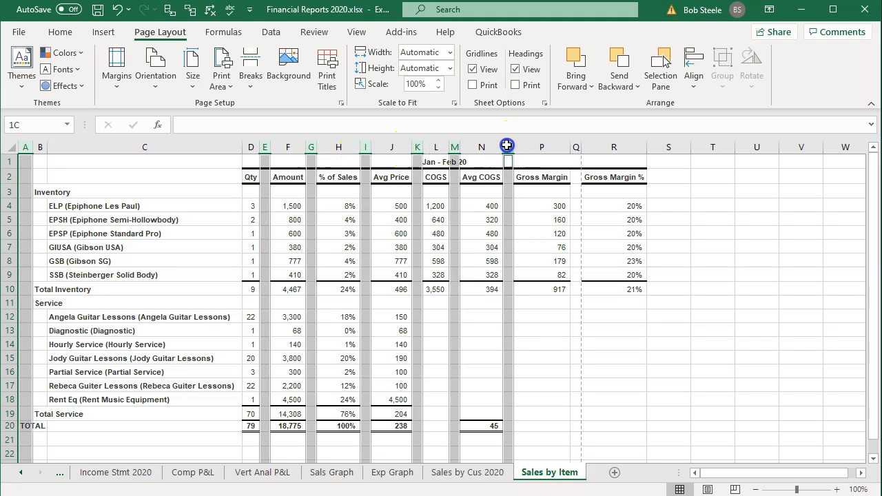
ctrl+click(575, 145)
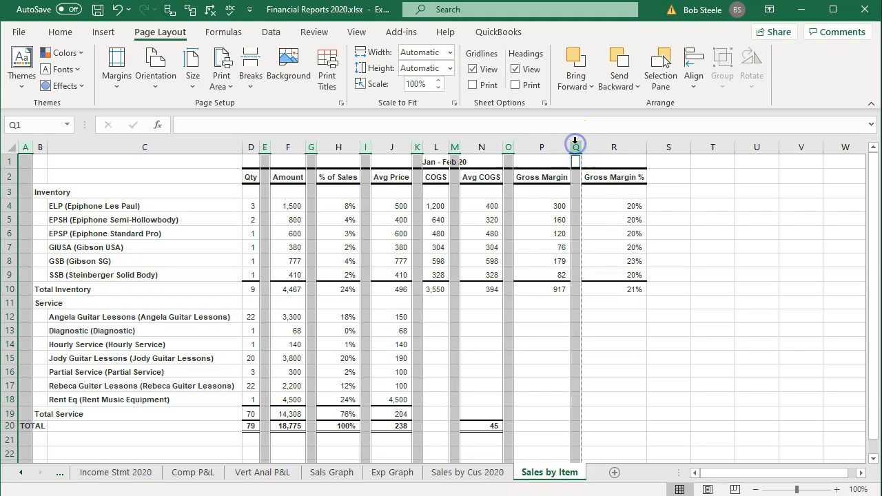
right_click(265, 248)
right_click(263, 246)
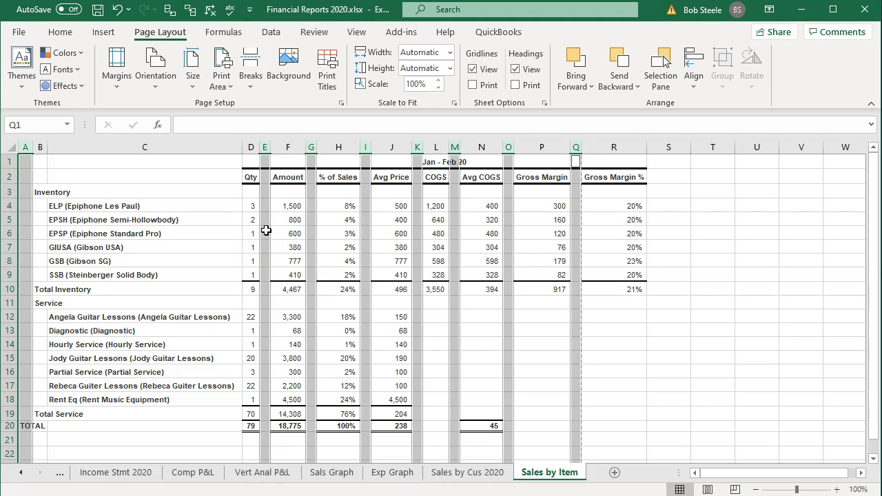
right_click(265, 230)
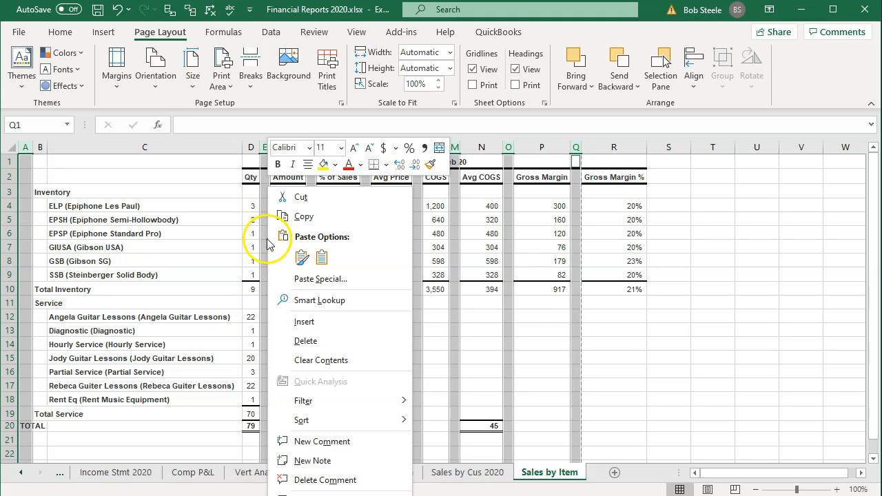
click(283, 340)
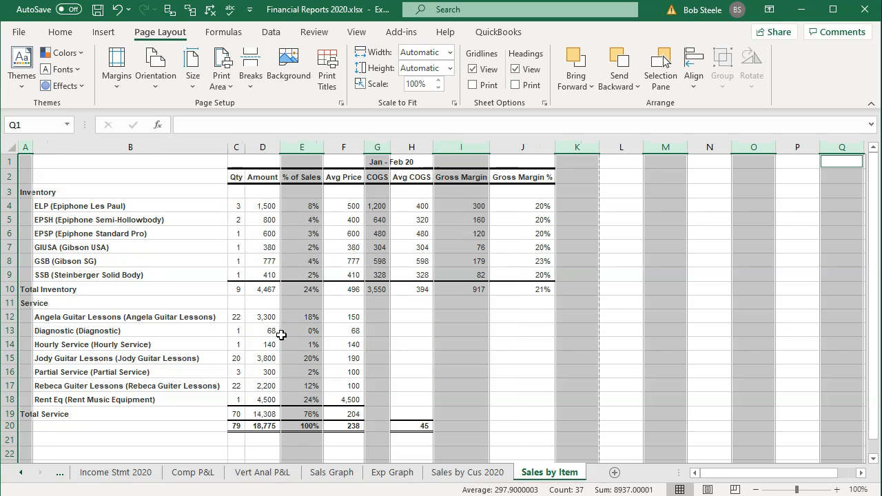
click(285, 333)
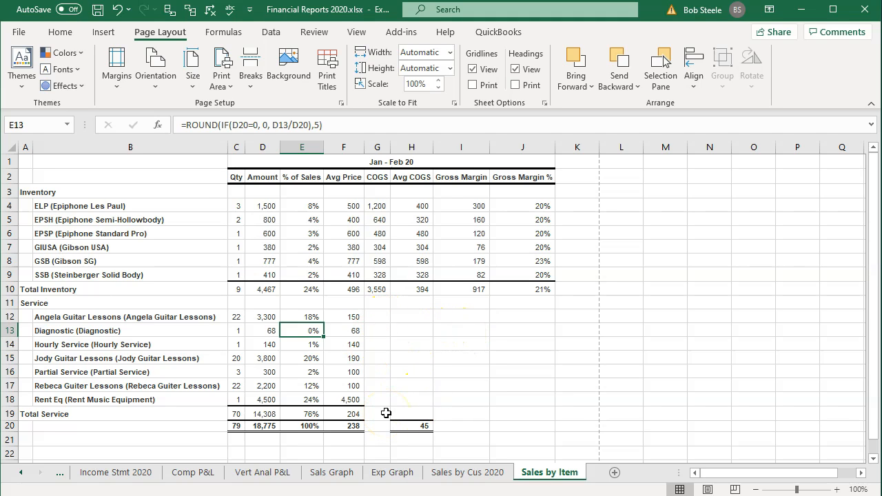
Print the entire workbook to the CutePDF Writer printer.
click(20, 33)
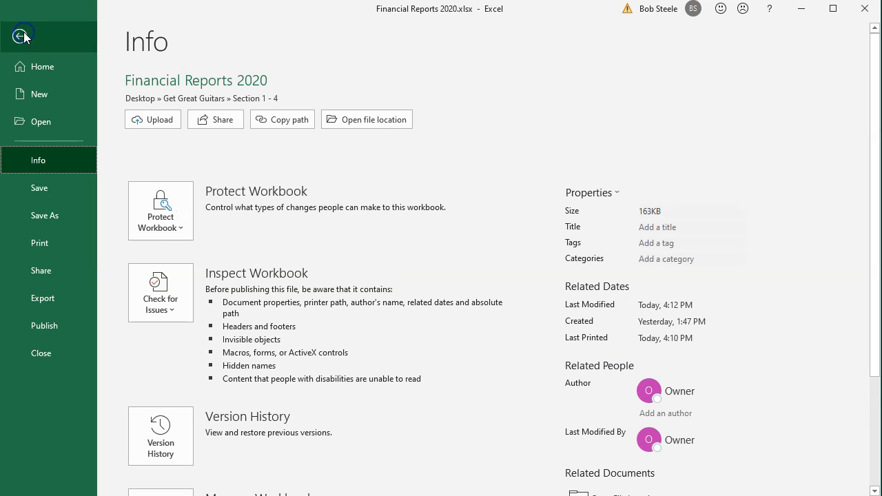
click(65, 251)
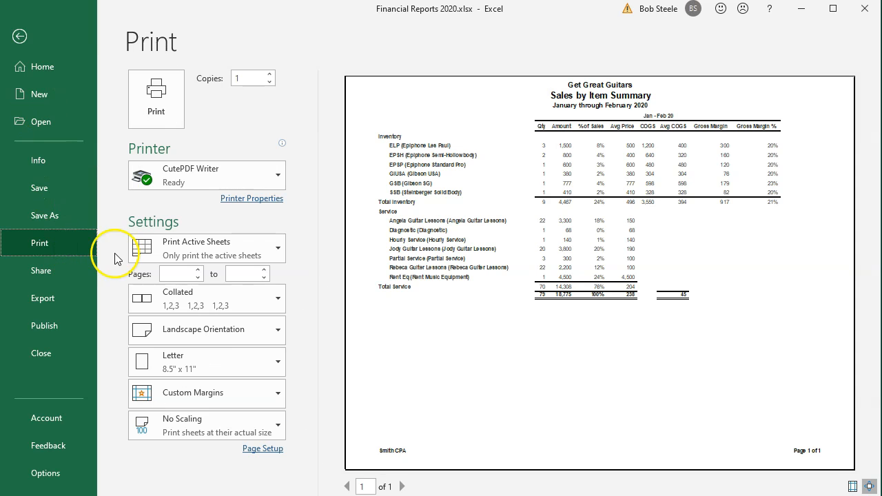
click(228, 246)
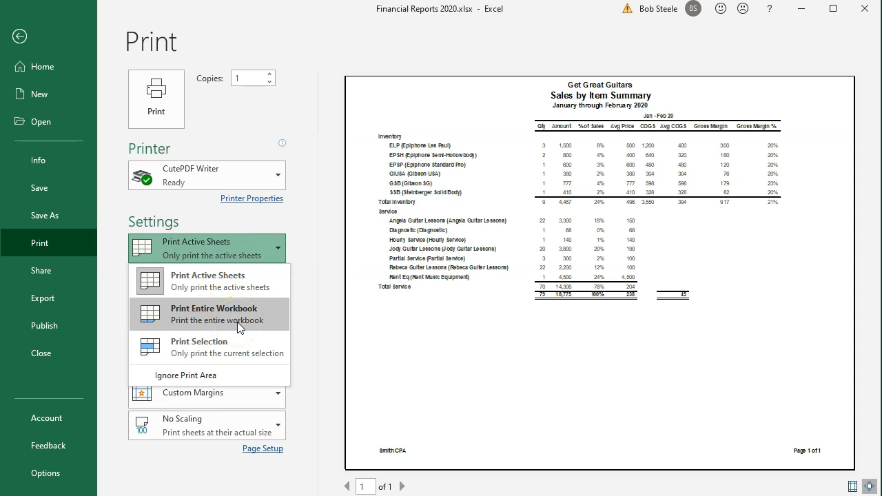
click(237, 323)
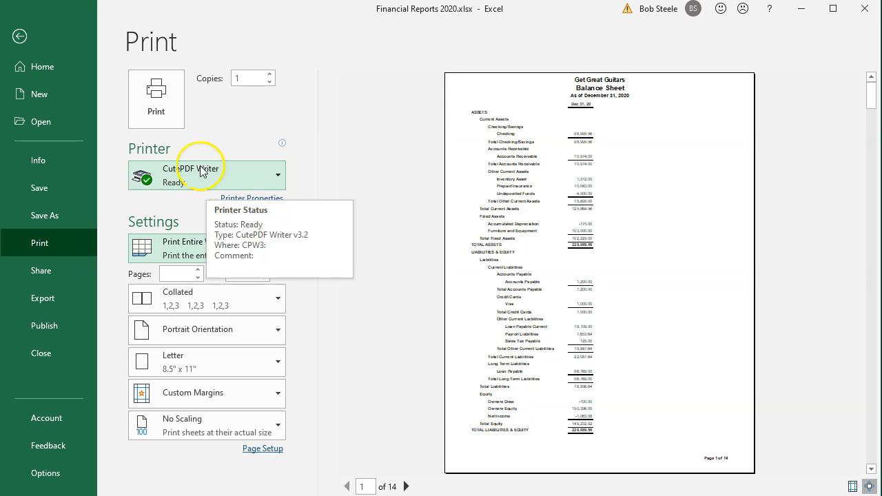
click(173, 119)
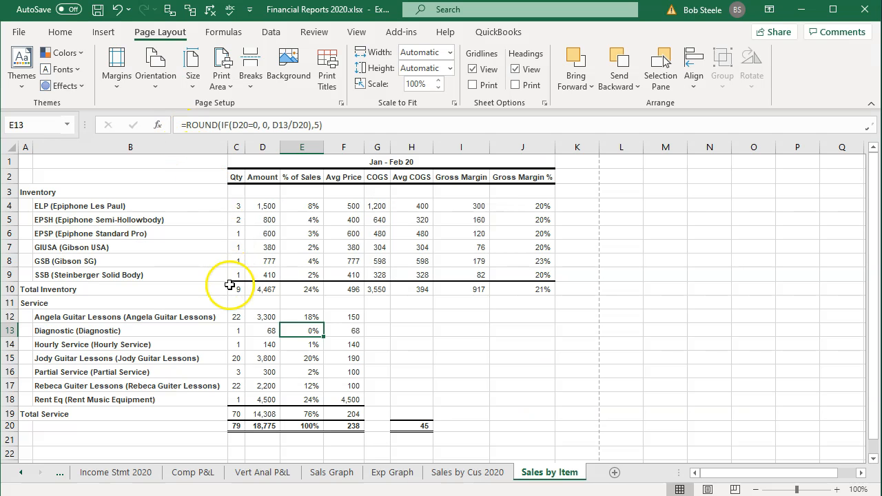
click(189, 300)
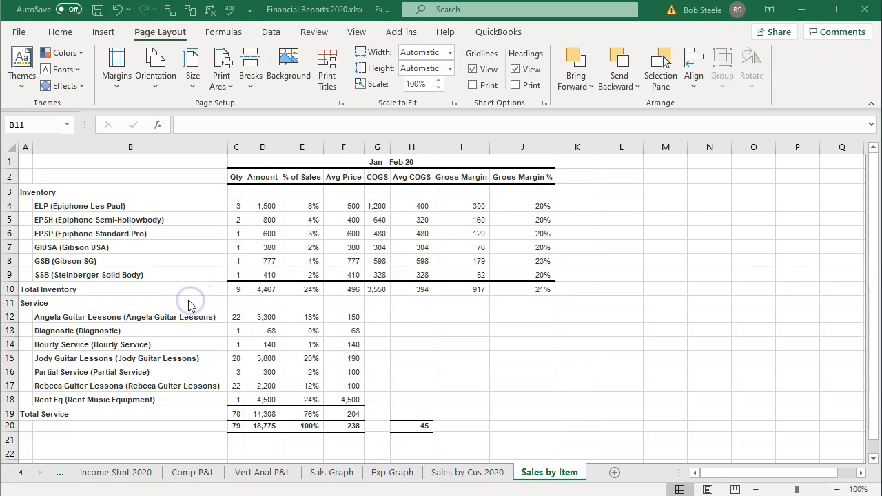
Save the PDF as Financial Reports 2020.pdf in the Section 1 - 4 folder, replacing the existing file.
click(479, 144)
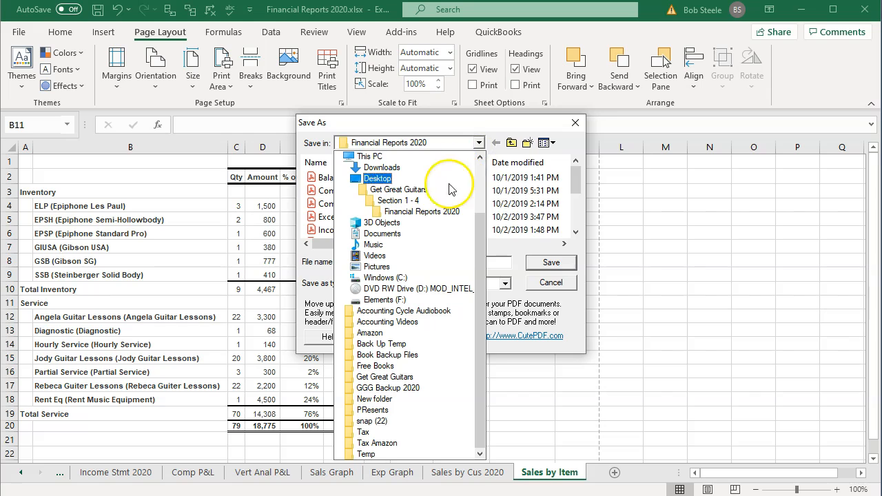
click(433, 200)
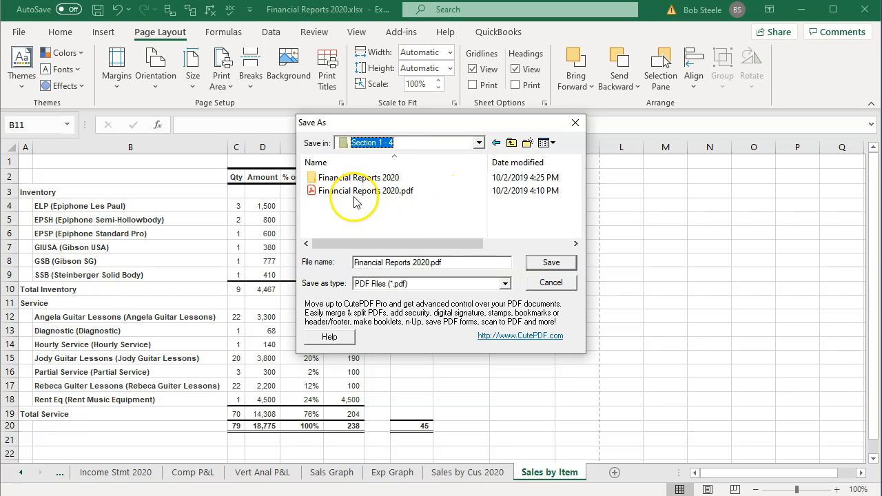
click(351, 191)
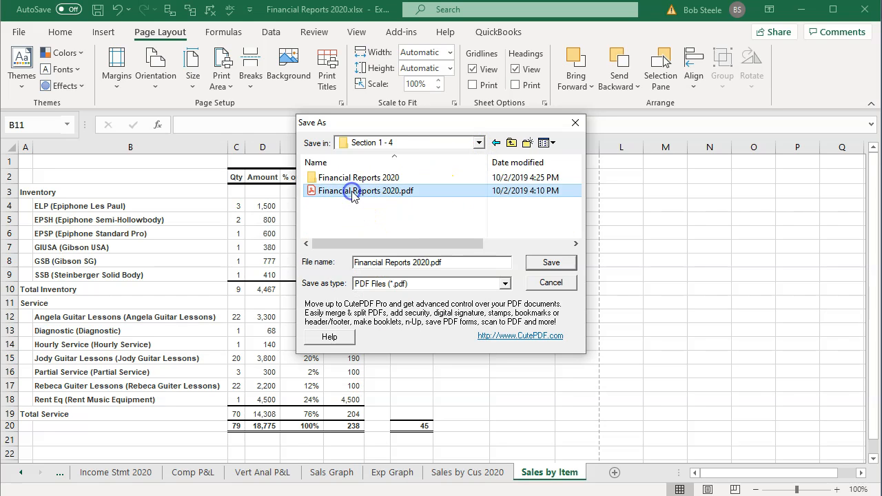
click(551, 263)
click(507, 243)
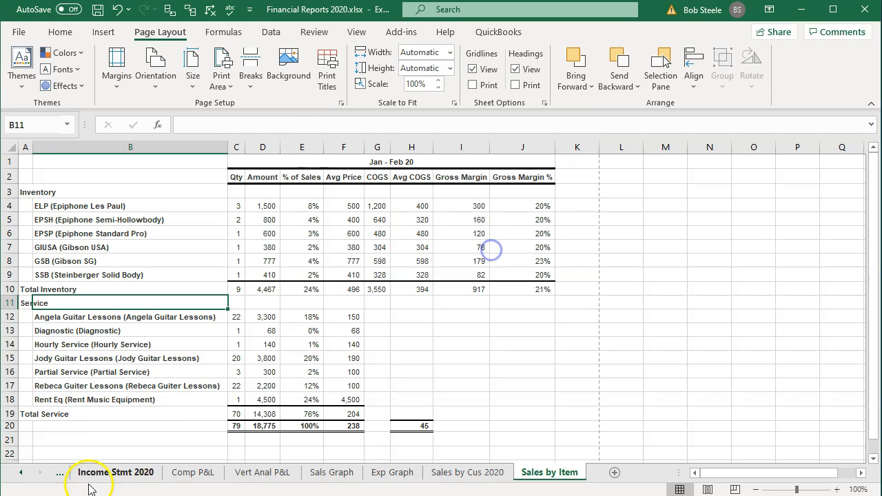
Switch to File Explorer, open the Section 1 - 4 folder and delete Financial Reports 2020.zip.
click(92, 494)
click(393, 272)
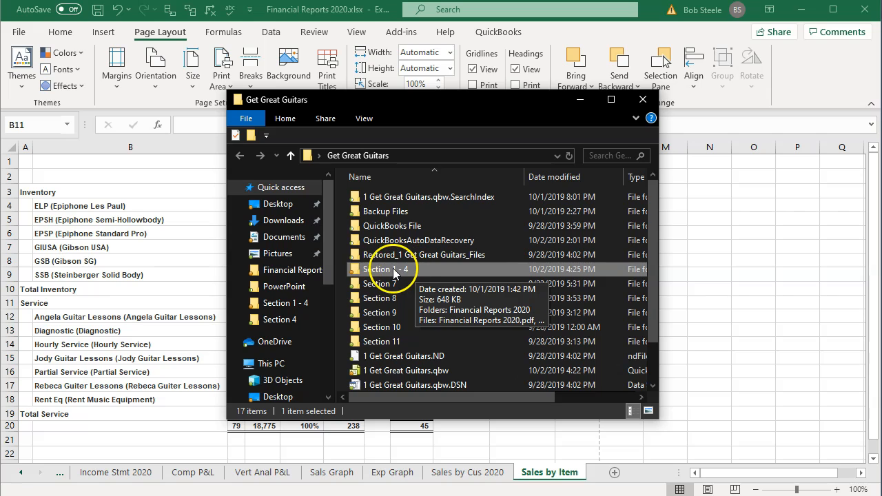
double_click(393, 271)
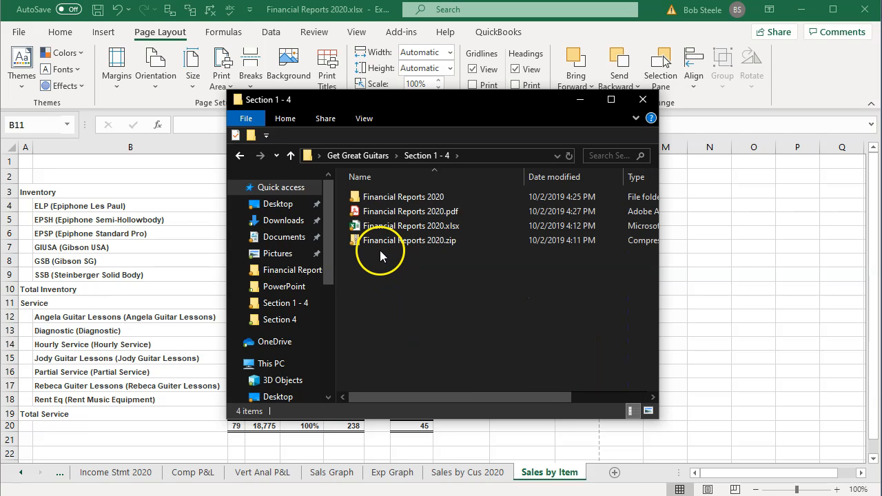
click(382, 245)
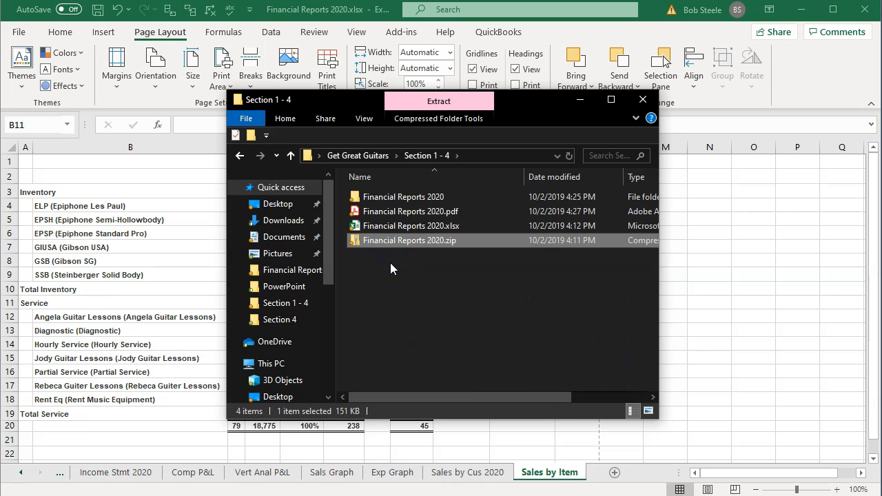
key(Delete)
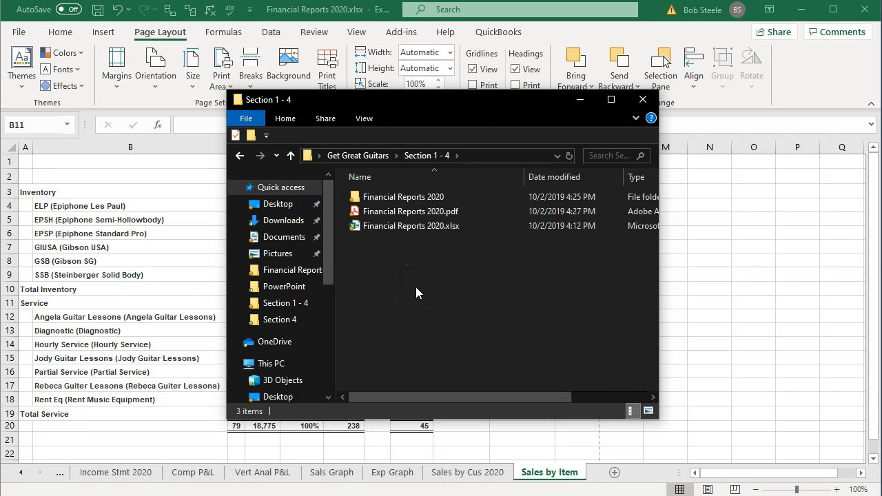
Check the files in the Financial Reports 2020 folder, then return to Section 1 - 4 and compress that folder into a zip file.
double_click(391, 198)
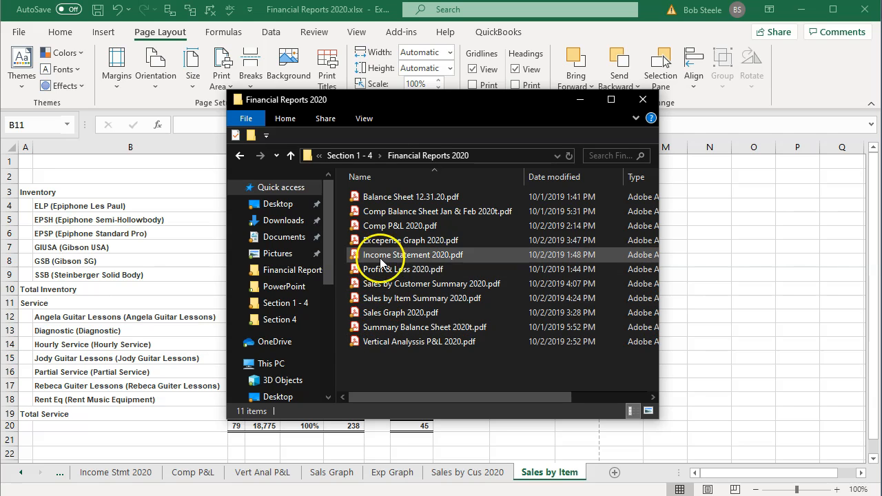
click(351, 157)
click(382, 198)
right_click(381, 197)
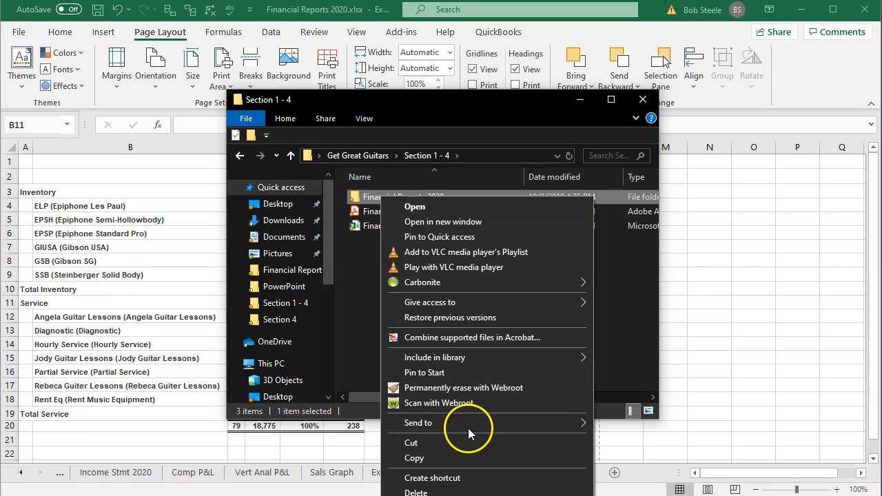
mouse_move(475, 428)
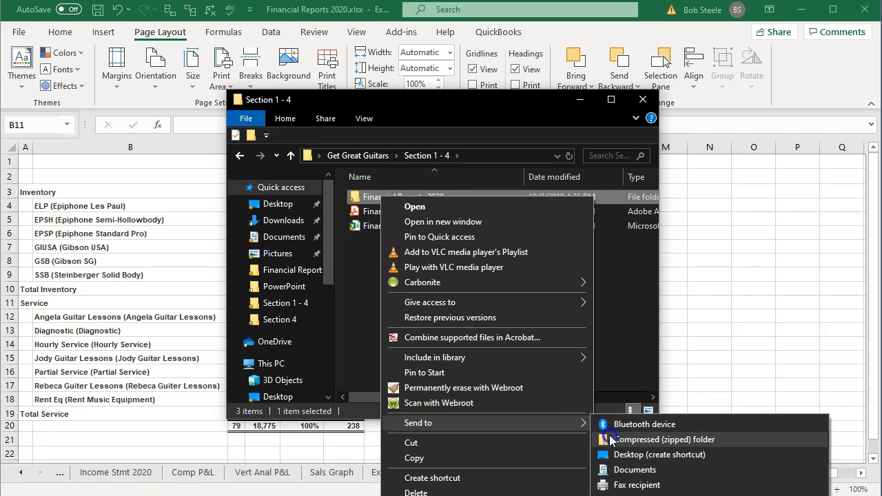
click(613, 439)
click(431, 307)
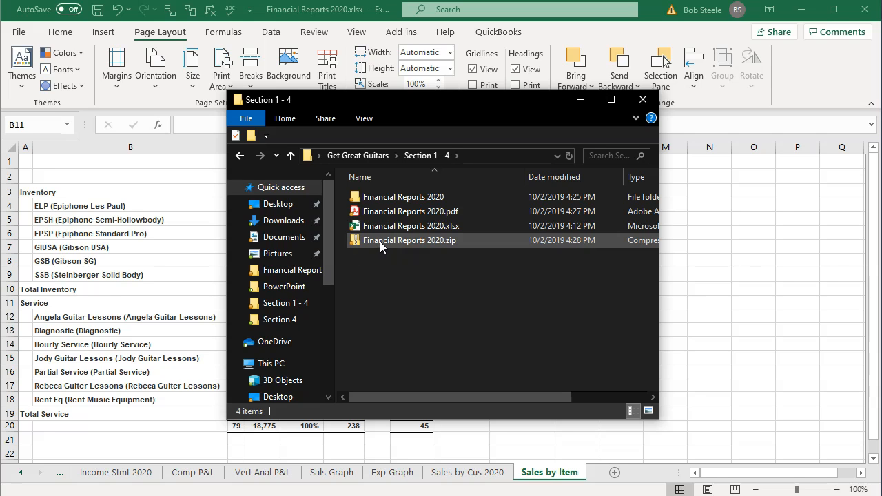
Open Financial Reports 2020.pdf from the Section 1 - 4 folder in Adobe Acrobat Reader.
click(380, 227)
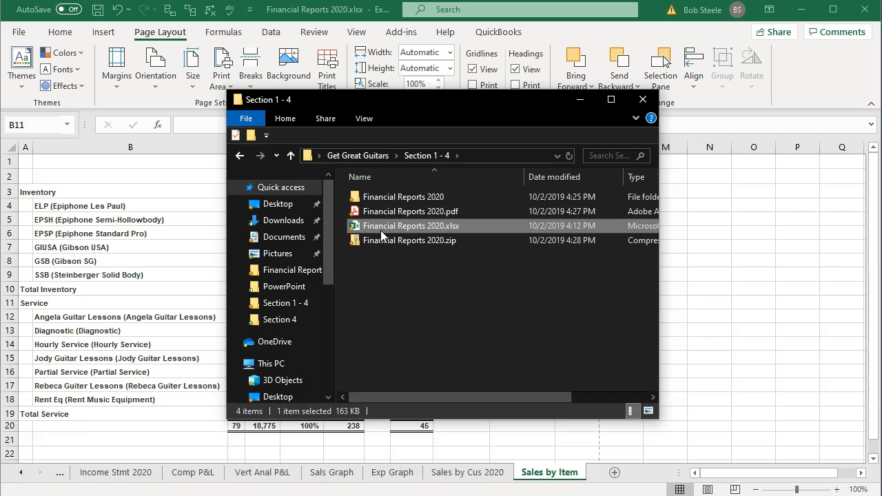
click(379, 212)
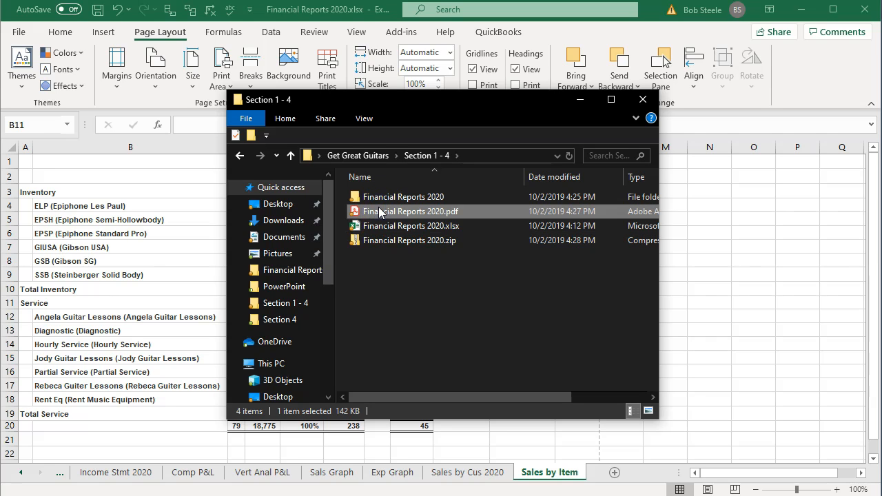
double_click(371, 216)
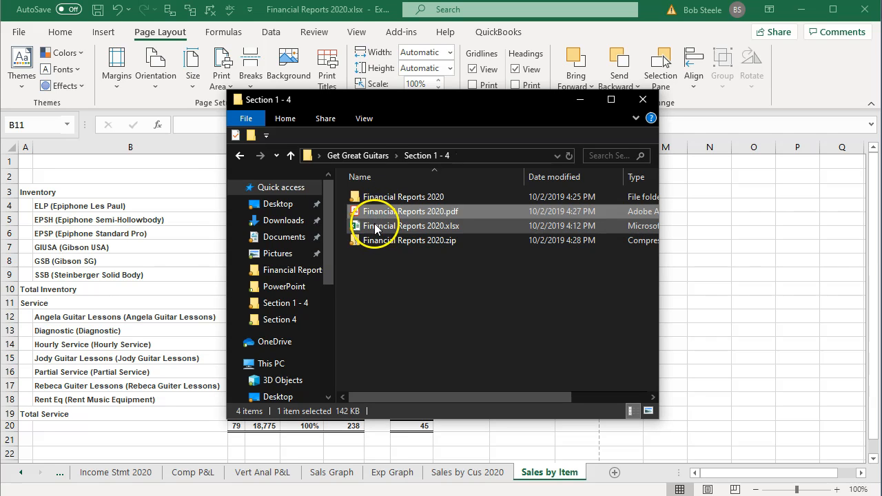
click(711, 299)
Review the printed financial statements, comparative and vertical analyses, sales and expense graphs, and customer sales pages throughout the PDF.
scroll(672, 300, down, 10)
scroll(669, 299, down, 15)
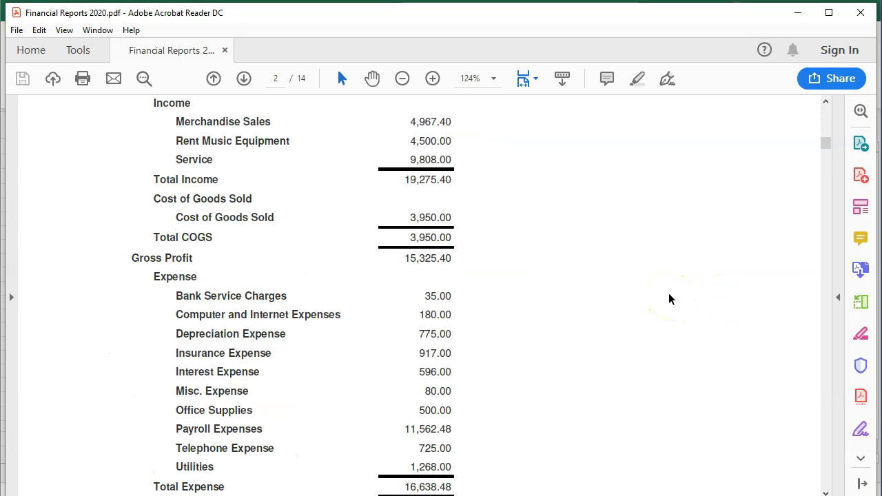
scroll(669, 298, down, 15)
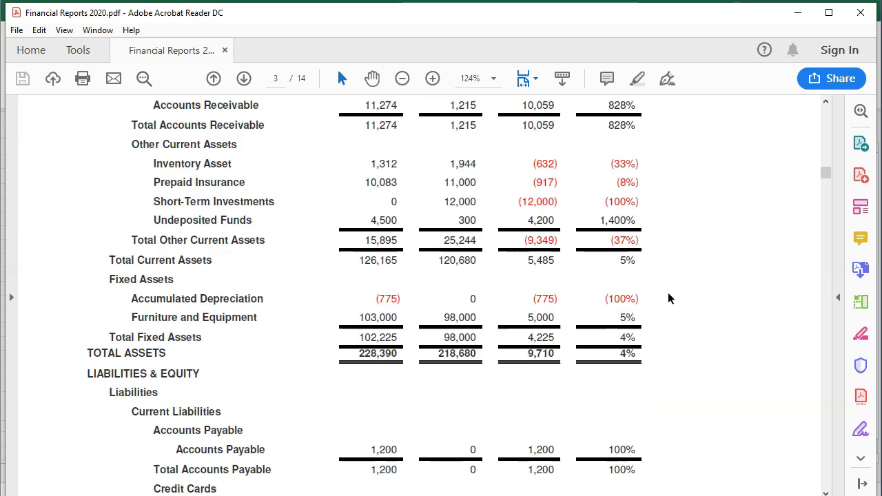
scroll(669, 299, down, 8)
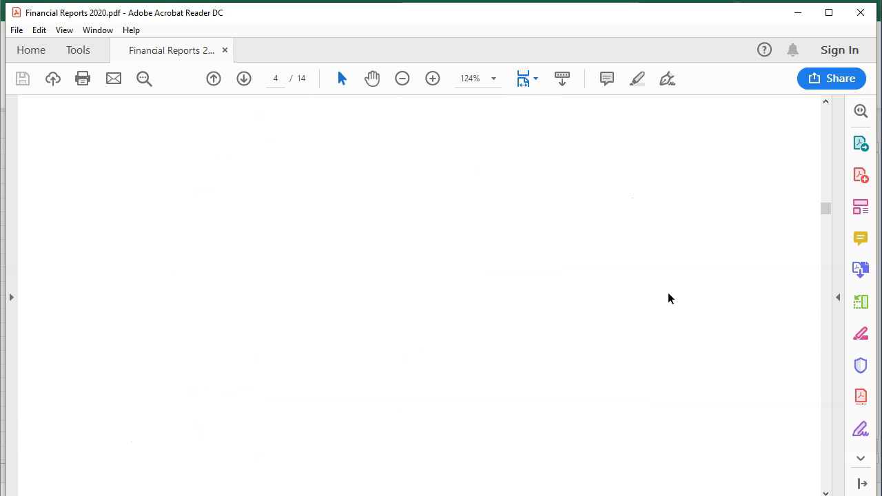
scroll(668, 298, down, 15)
scroll(669, 298, down, 15)
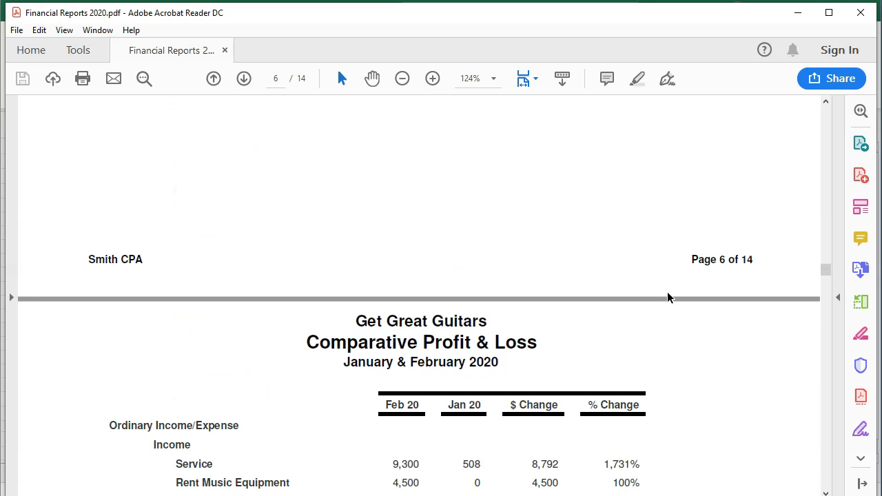
scroll(667, 297, down, 15)
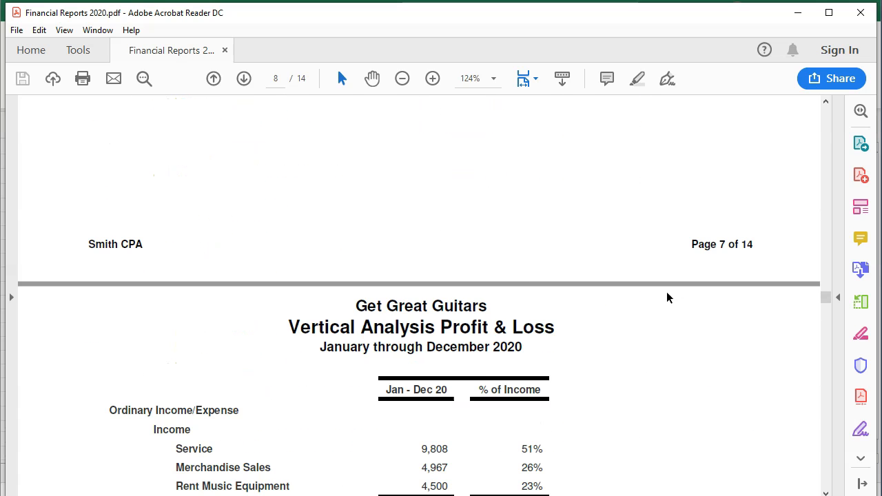
scroll(668, 298, down, 5)
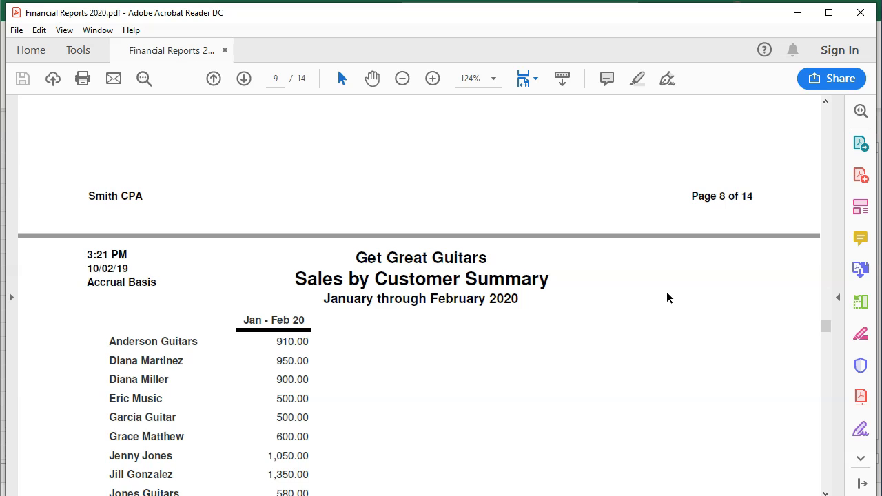
scroll(667, 298, down, 10)
scroll(668, 298, down, 15)
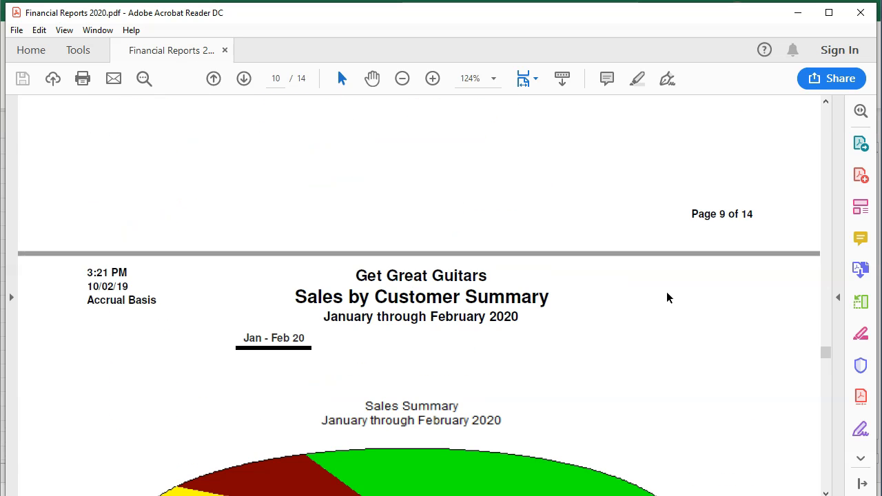
scroll(667, 298, down, 15)
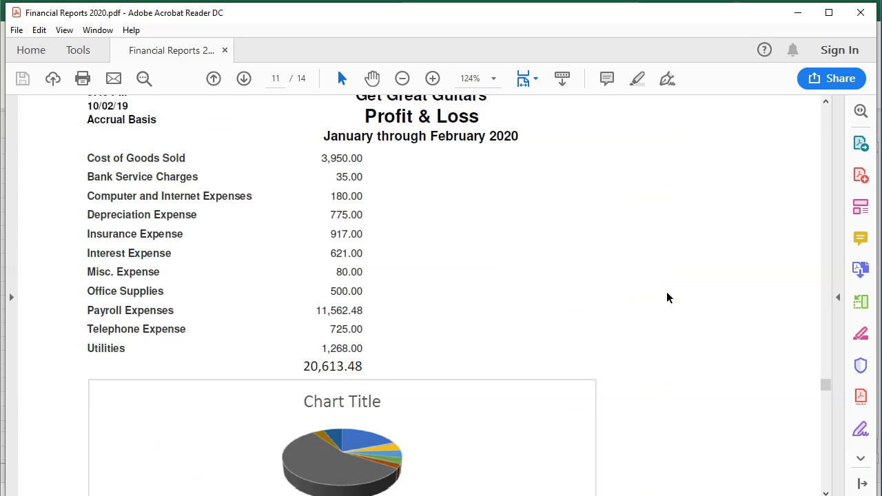
scroll(667, 298, down, 15)
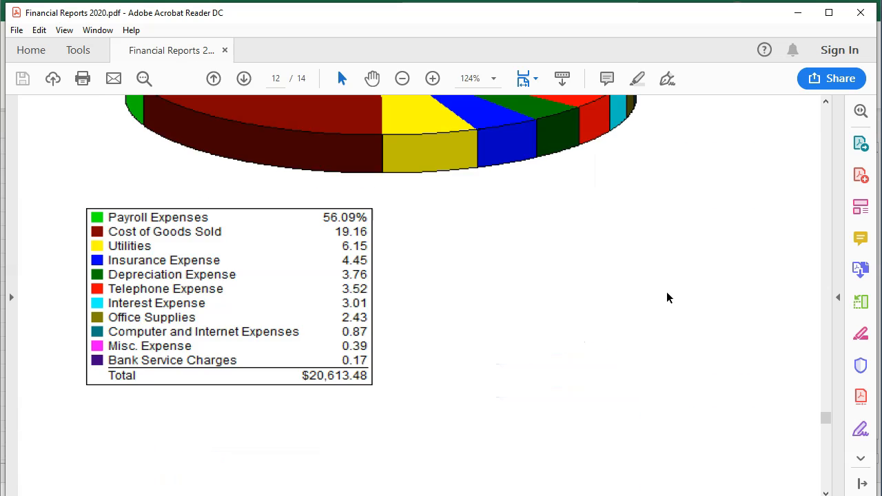
scroll(666, 297, down, 8)
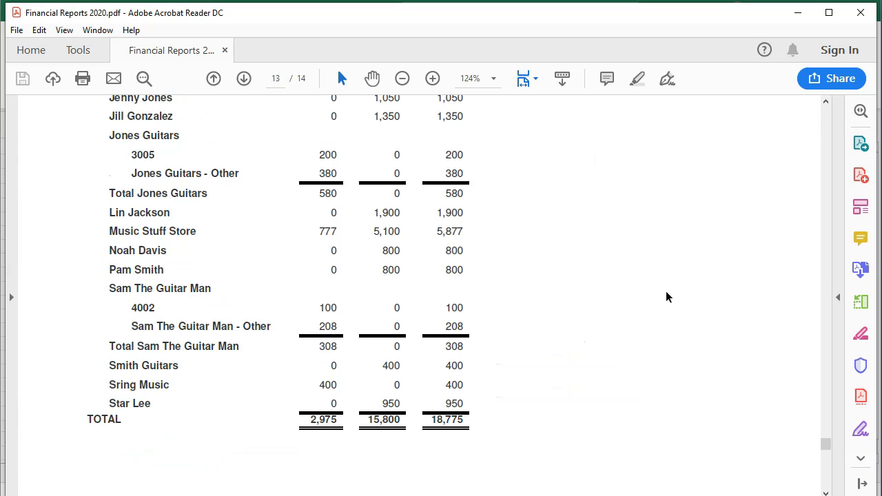
scroll(666, 297, up, 8)
scroll(666, 298, down, 10)
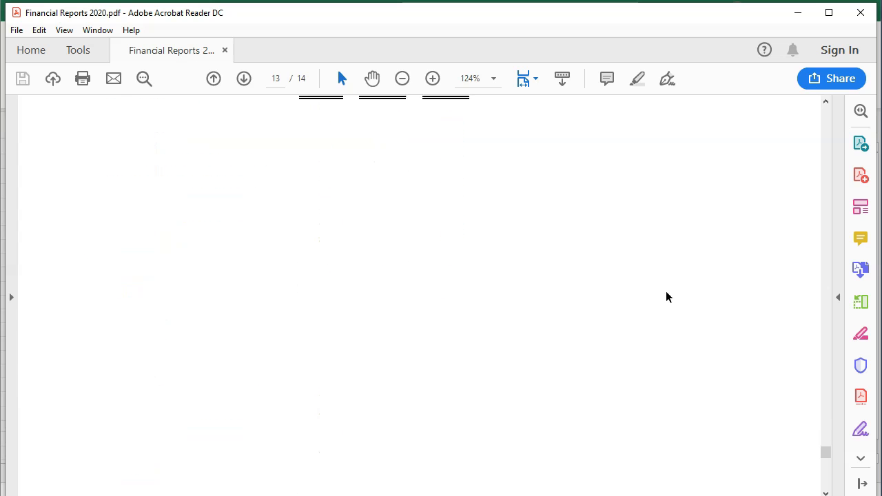
Examine the Sales by Item Summary on the PDF's last page, including its heading, columns, totals and footer.
ctrl+scroll(666, 297, down, 2)
scroll(666, 292, down, 3)
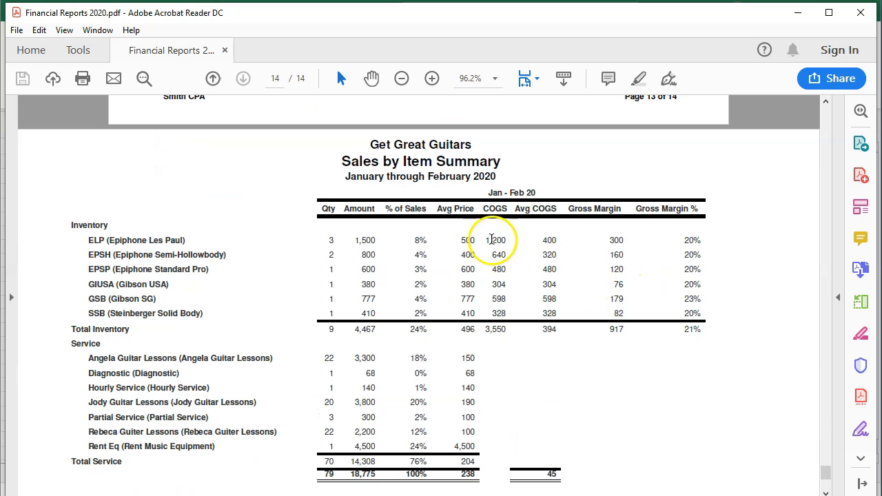
scroll(454, 277, down, 1)
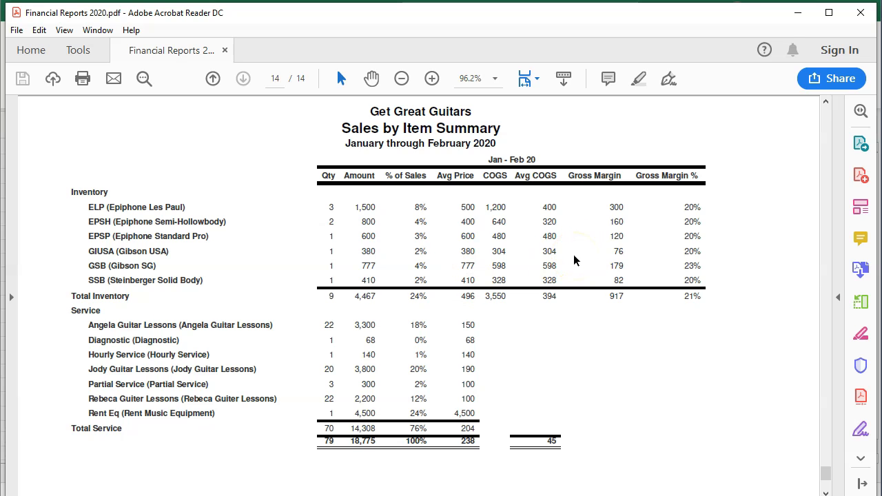
scroll(574, 260, down, 5)
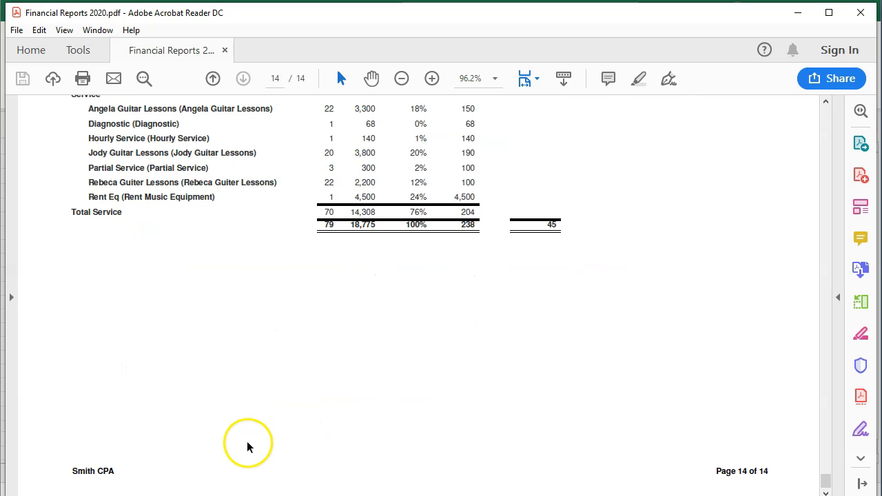